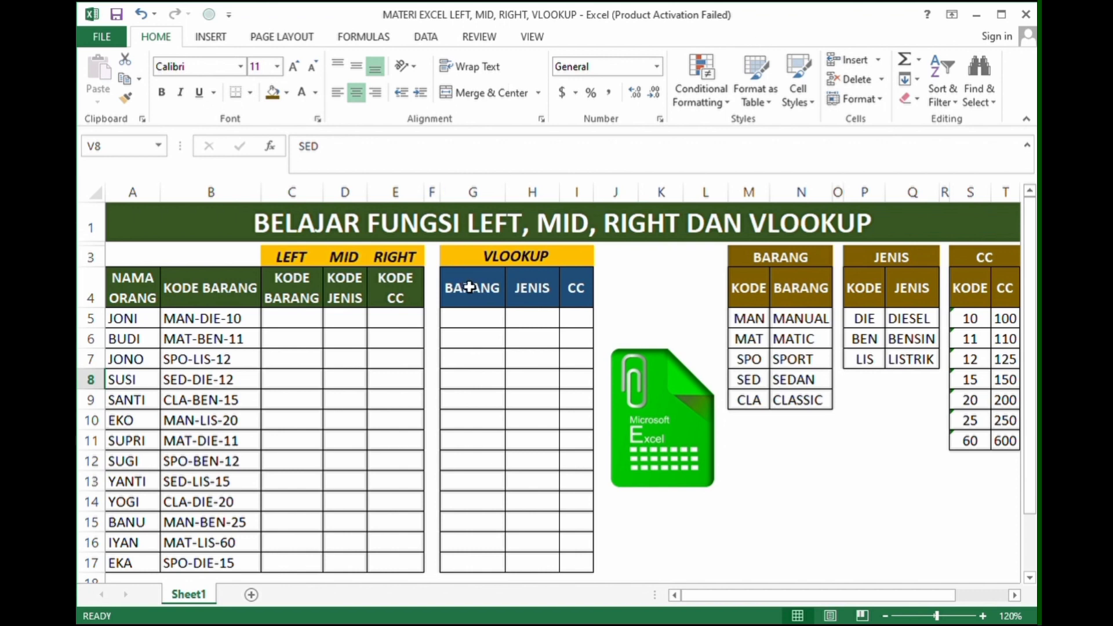
pyautogui.moveTo(133, 257); pyautogui.dragTo(530, 566)
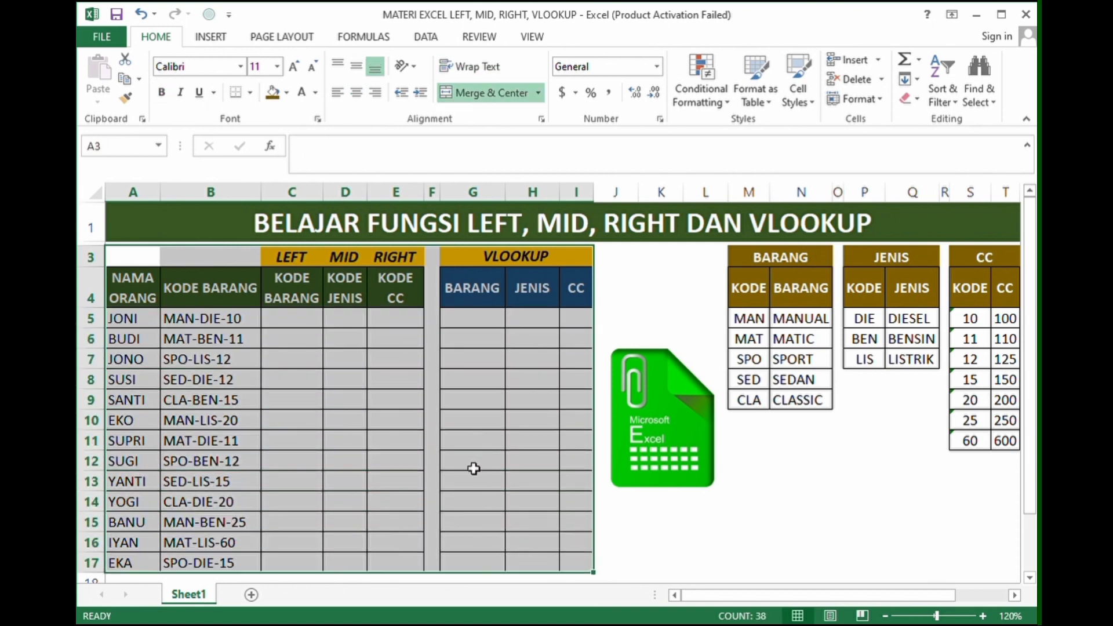
pyautogui.click(232, 317)
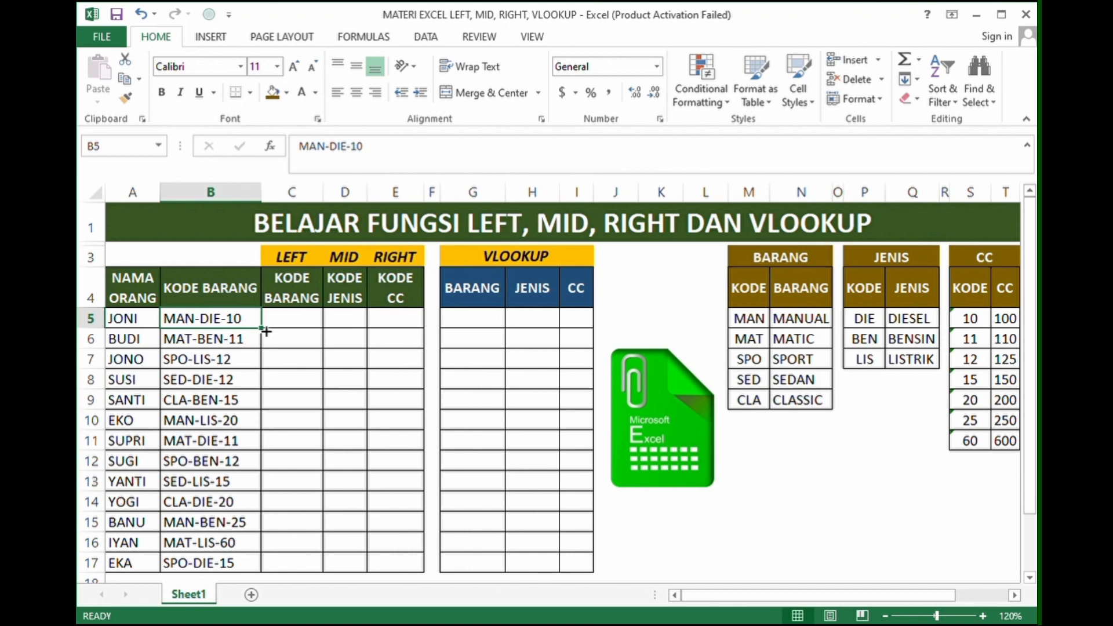
pyautogui.click(149, 323)
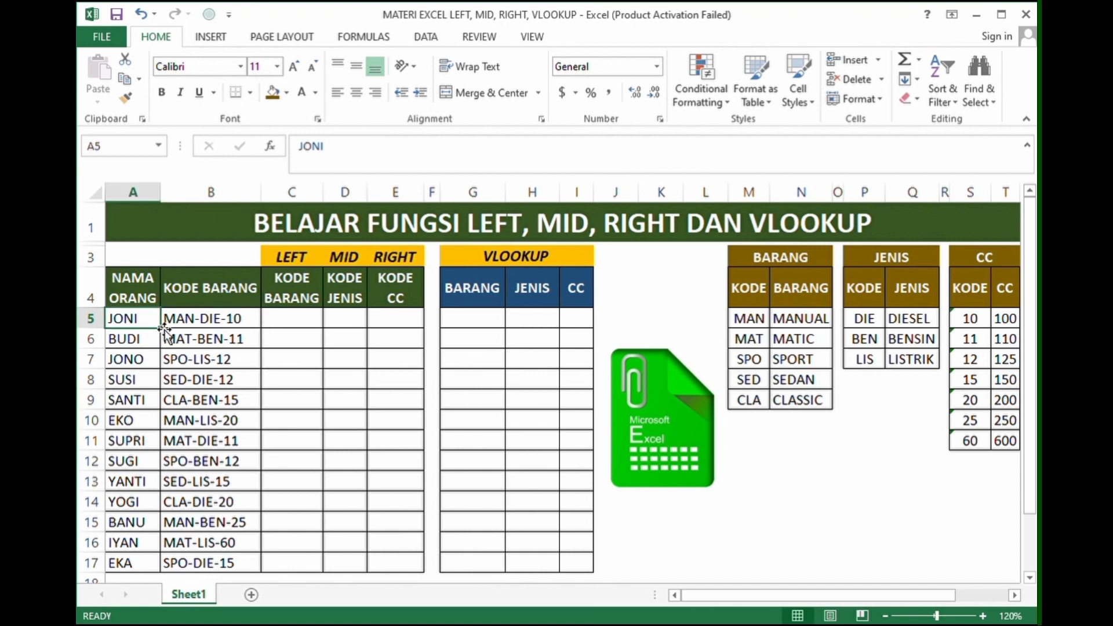
pyautogui.click(240, 321)
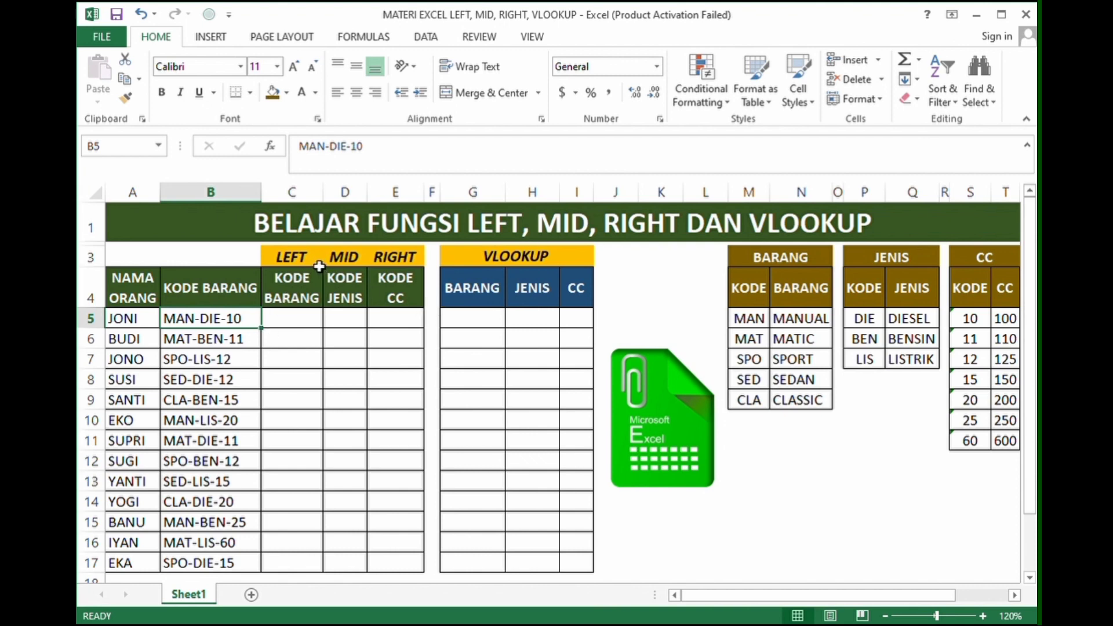
pyautogui.click(298, 293)
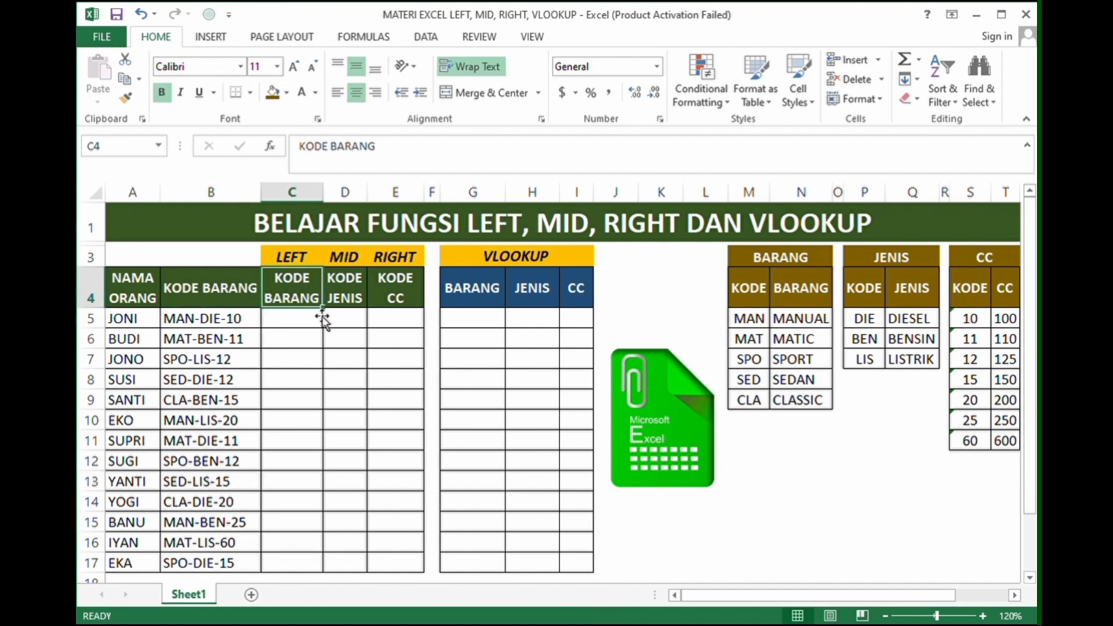
# Step: Enter the formula =LEFT(B5,3) in C5, the first KODE BARANG cell under the LEFT heading
pyautogui.click(316, 319)
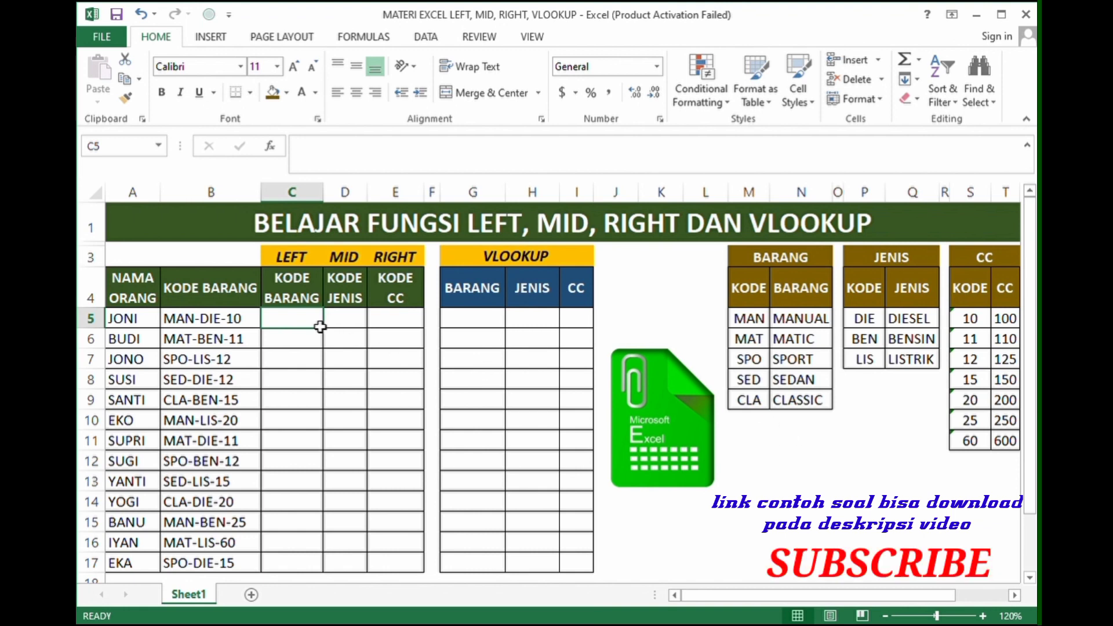
pyautogui.write('=')
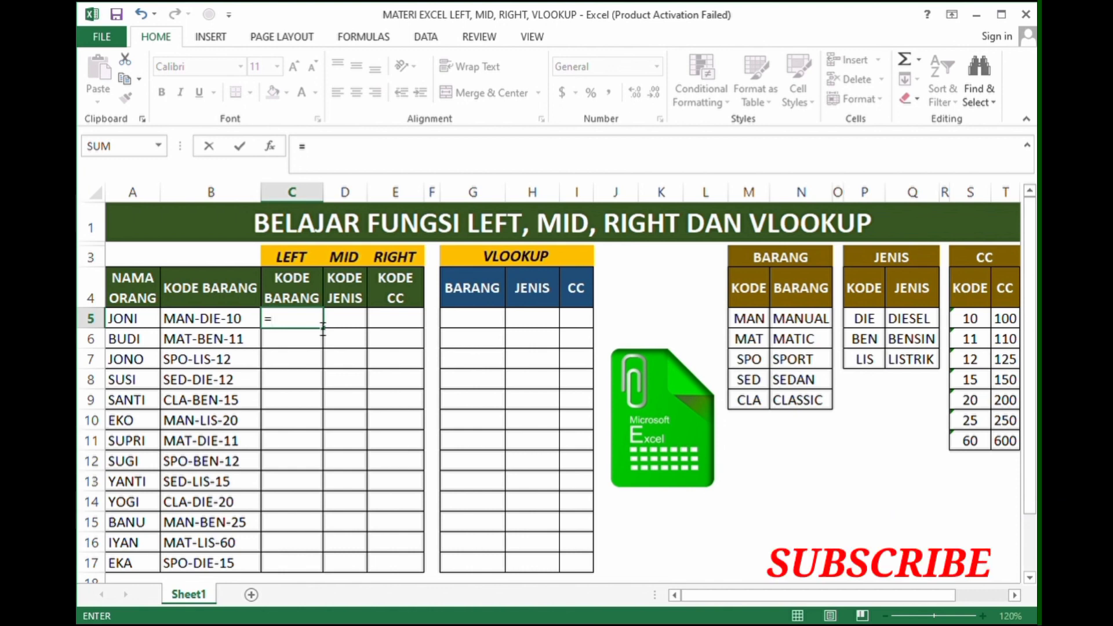
pyautogui.write('LEFT(')
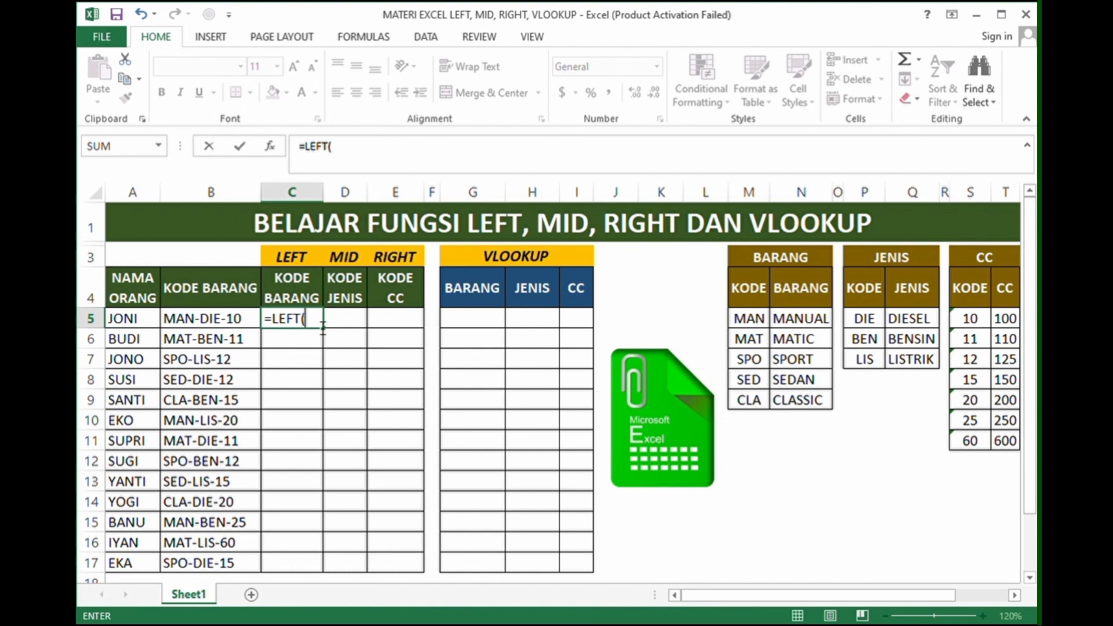
pyautogui.click(237, 326)
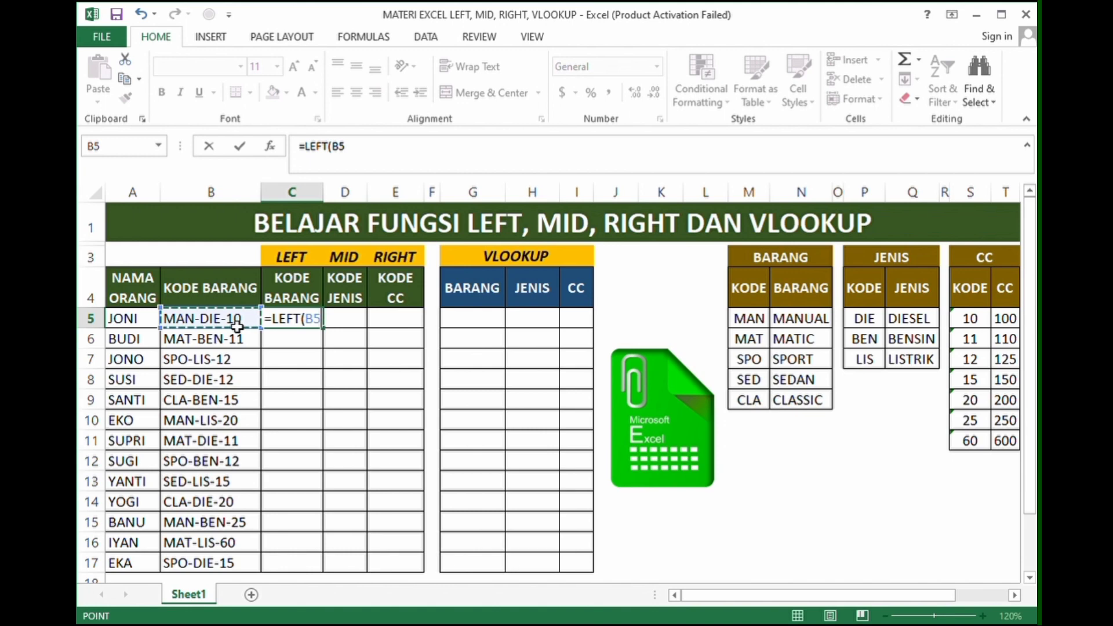
pyautogui.write(',')
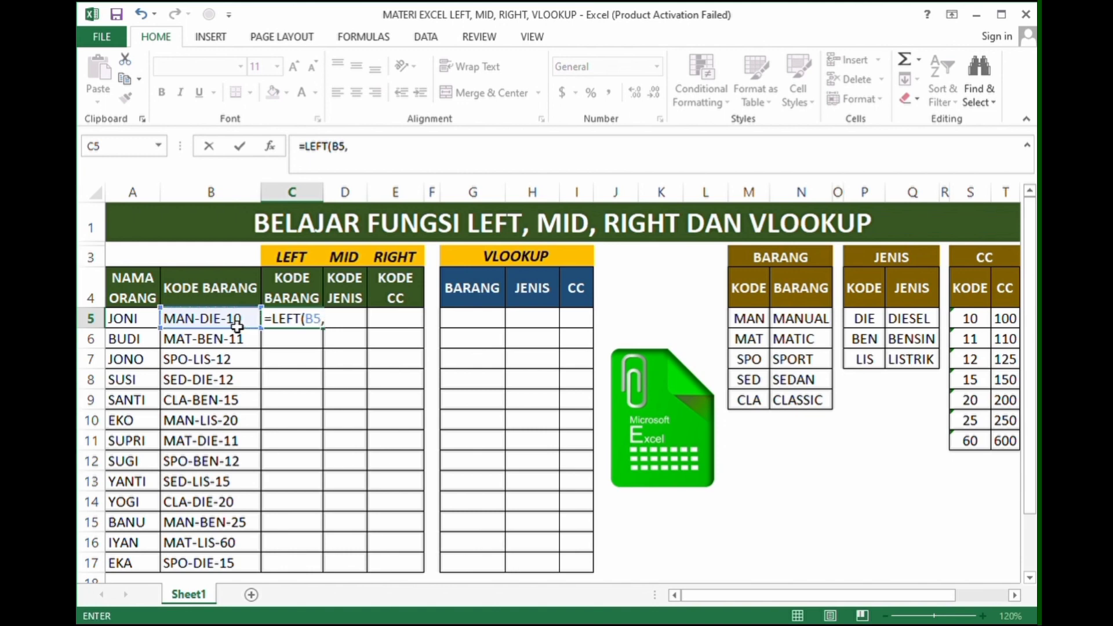
pyautogui.write('3)')
pyautogui.hotkey('ctrl', 'Return')
pyautogui.press('Return')
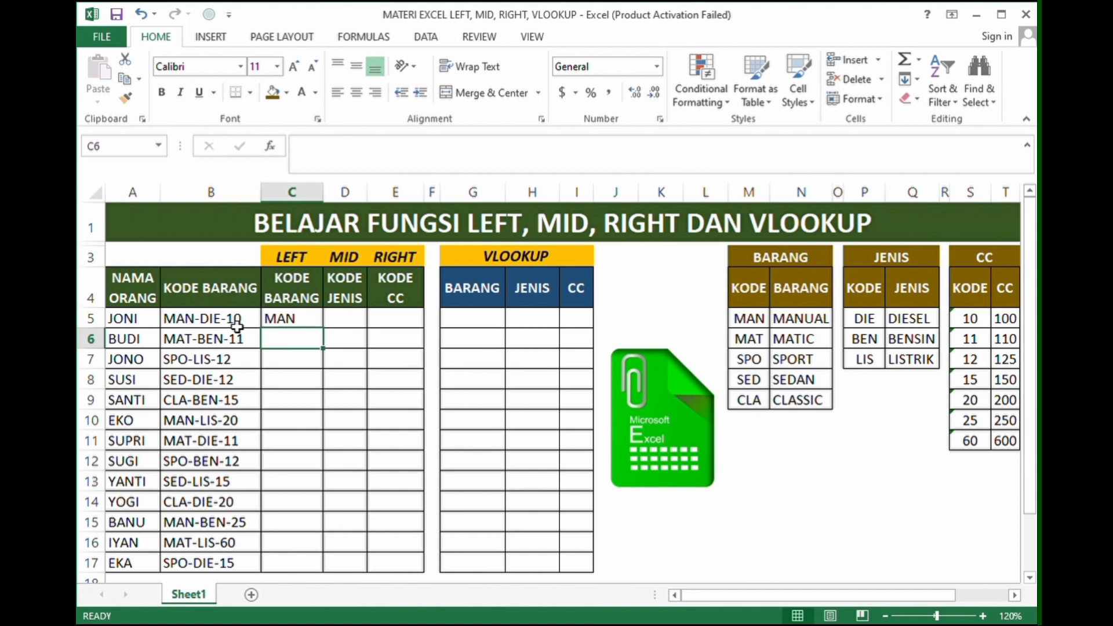
# Step: Set the number of characters in the LEFT formula in C5 to 2
pyautogui.click(302, 319)
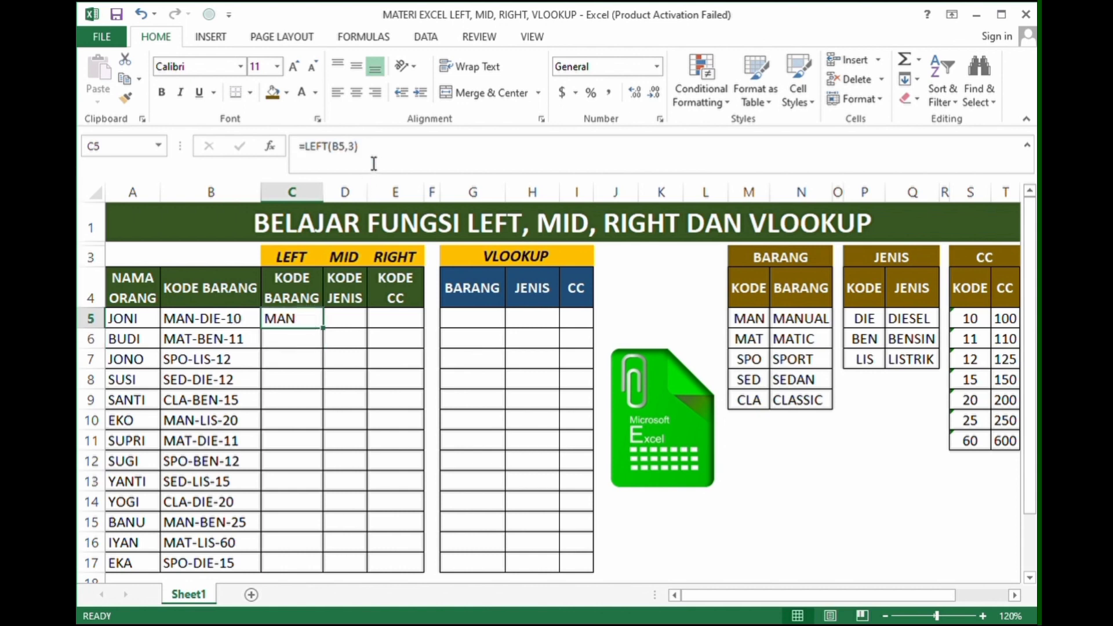
pyautogui.click(359, 150)
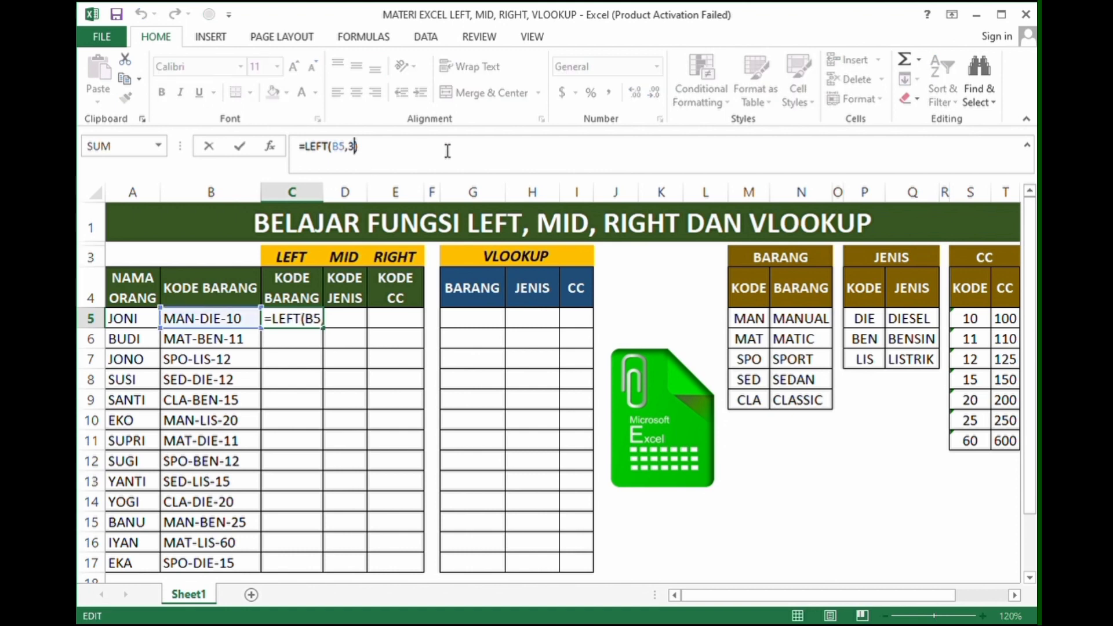
pyautogui.press('BackSpace')
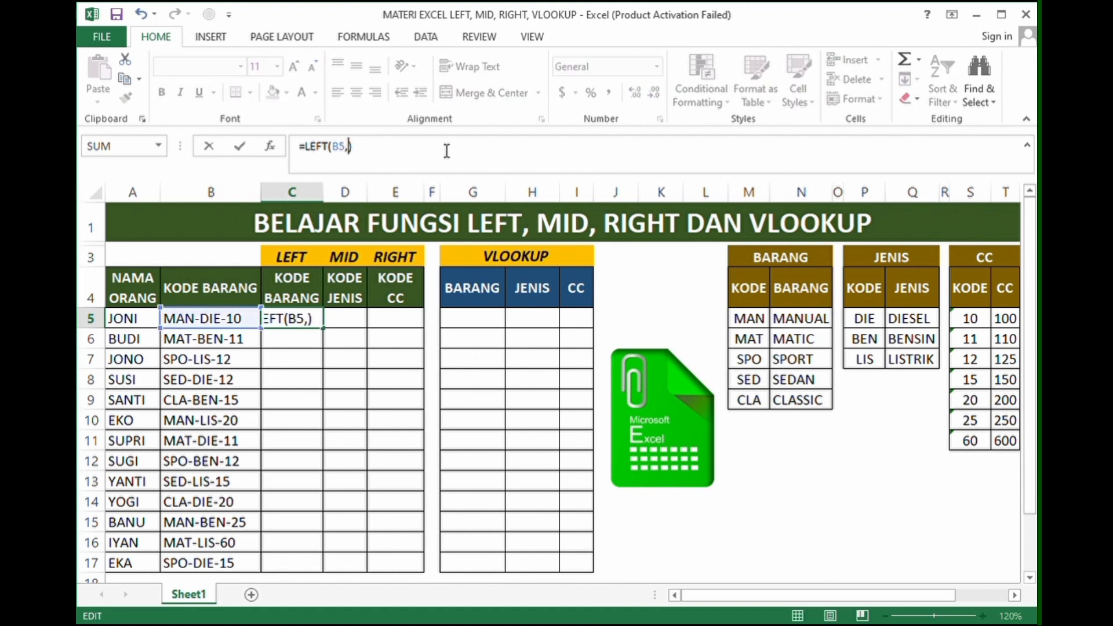
pyautogui.write('2')
pyautogui.press('Return')
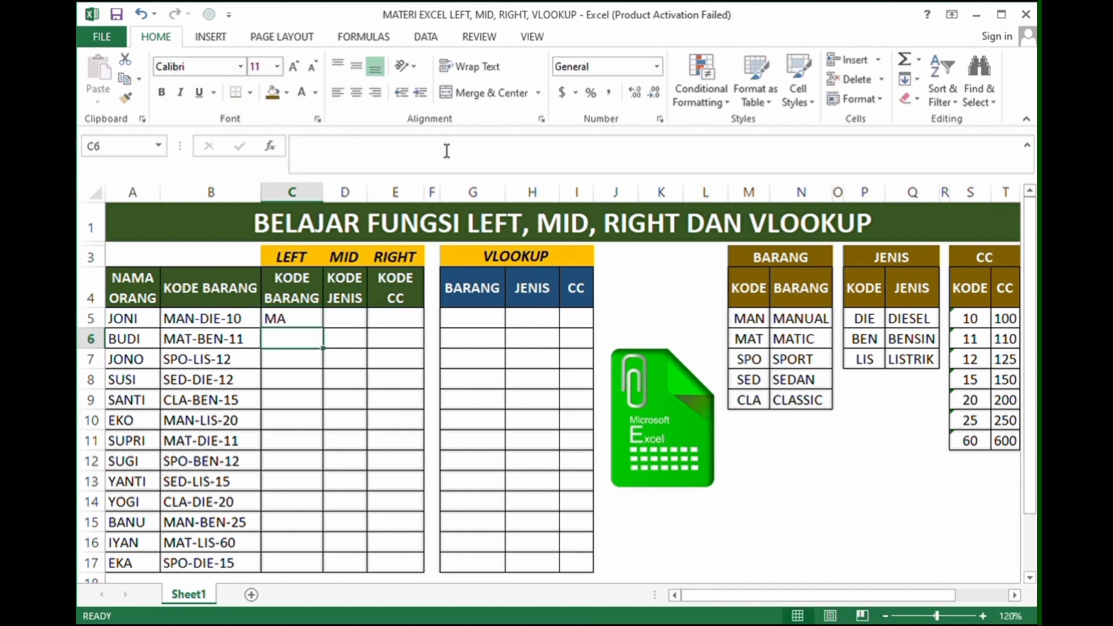
# Step: Restore the LEFT formula in C5 to =LEFT(B5,3) so it extracts three characters
pyautogui.click(301, 326)
pyautogui.click(382, 156)
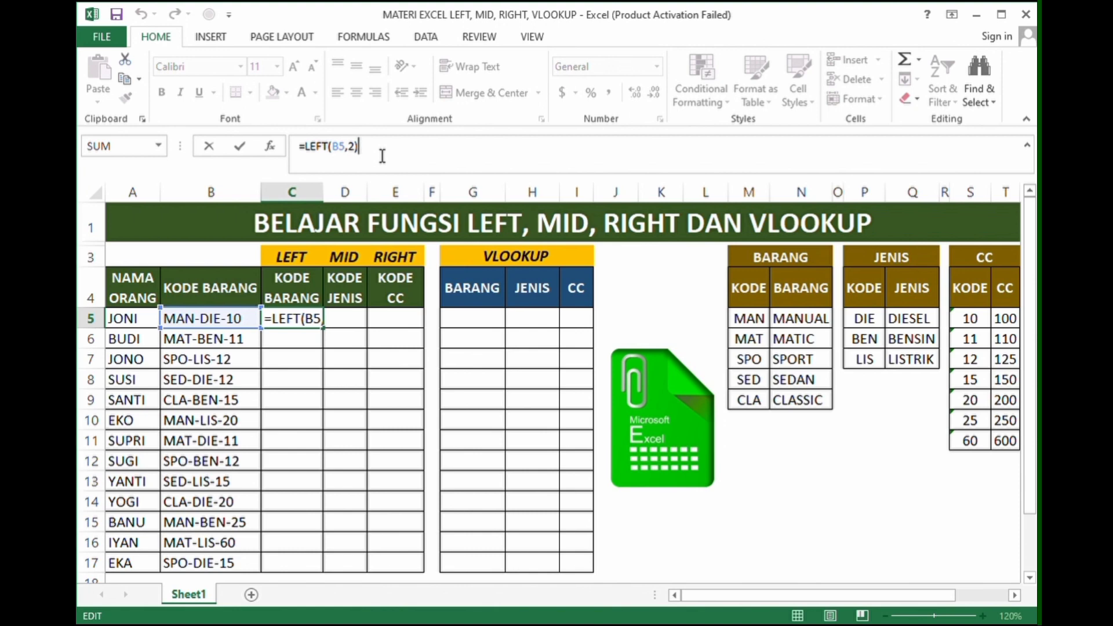
pyautogui.press('BackSpace')
pyautogui.press('BackSpace')
pyautogui.write('3')
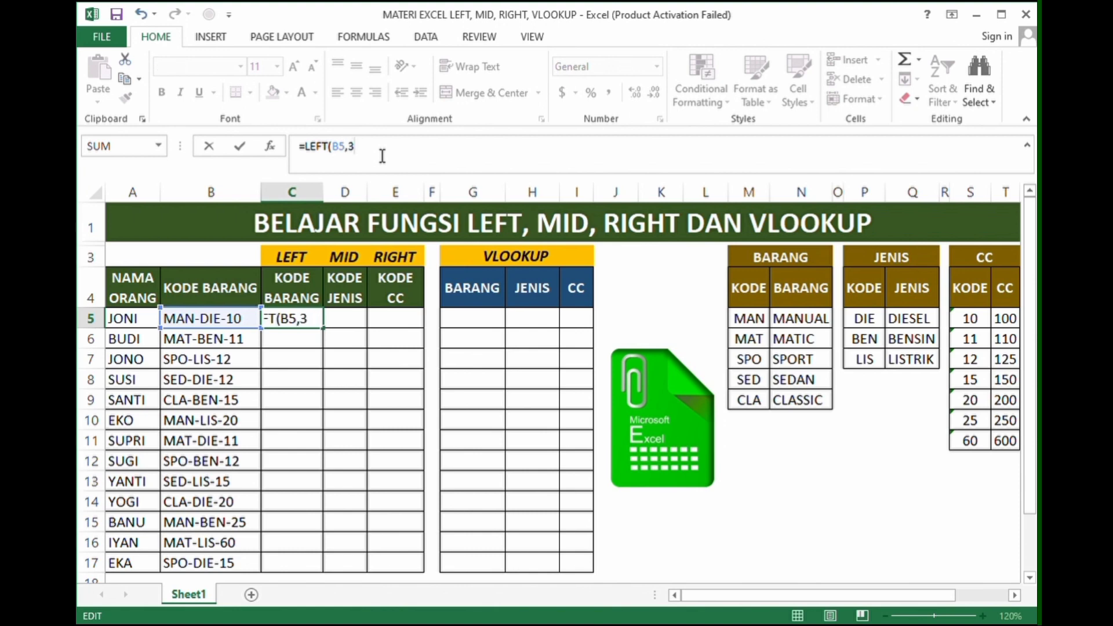
pyautogui.write(')')
pyautogui.press('Return')
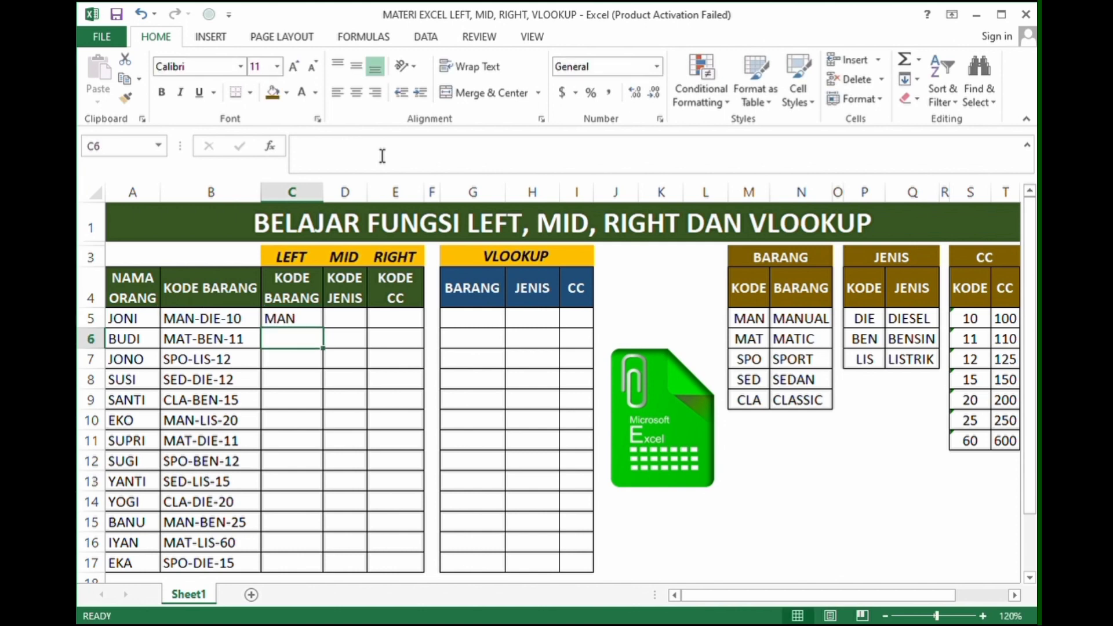
pyautogui.click(310, 321)
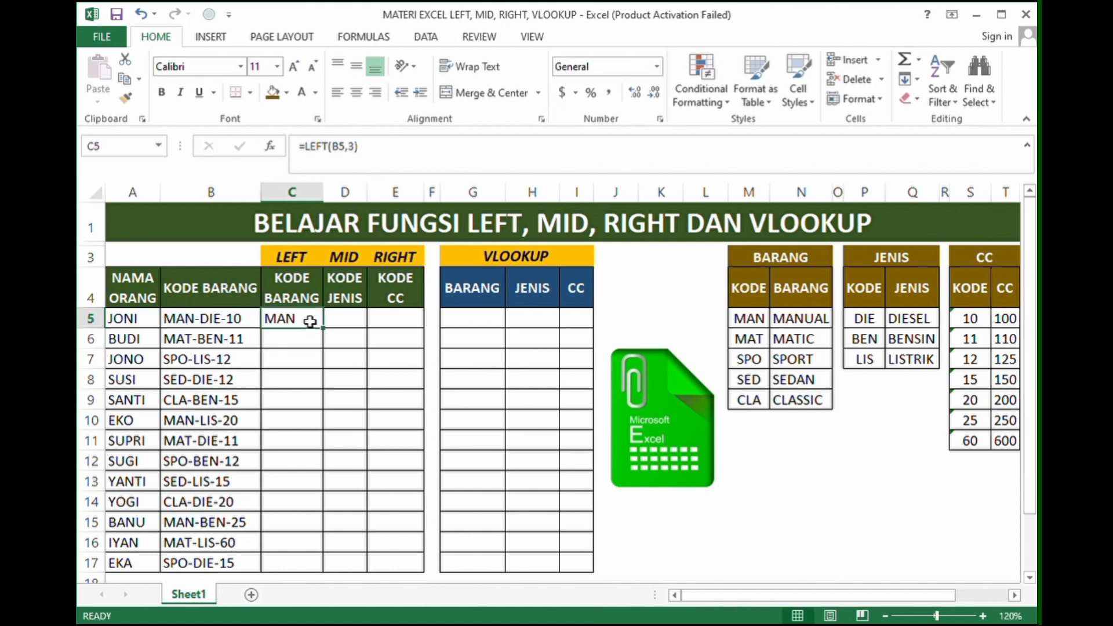
pyautogui.click(351, 161)
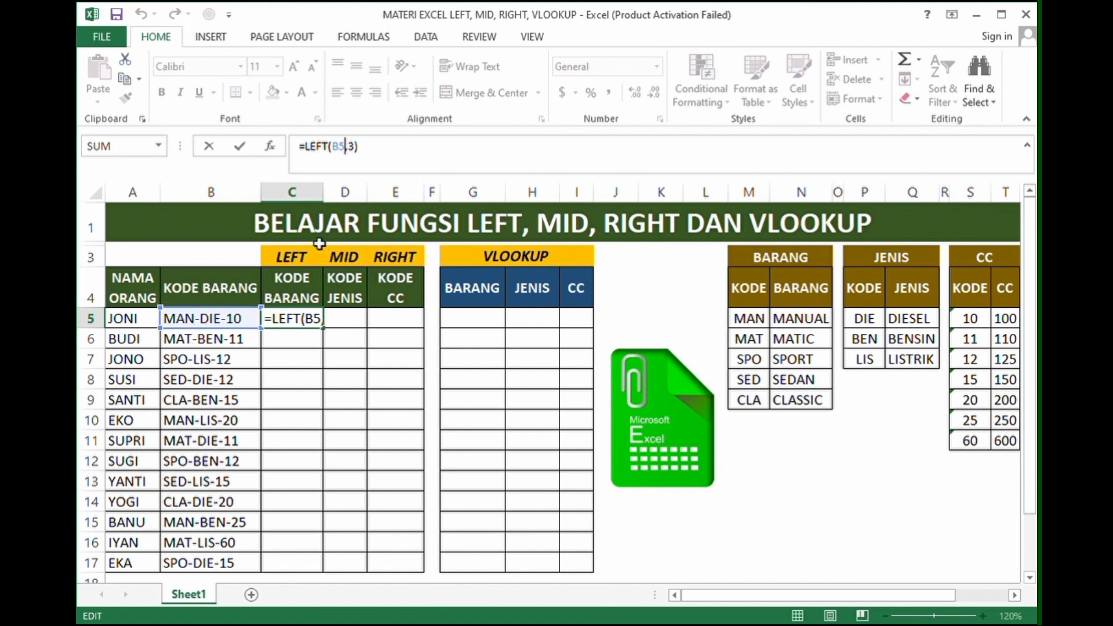
pyautogui.click(361, 152)
pyautogui.hotkey('ctrl', 'Return')
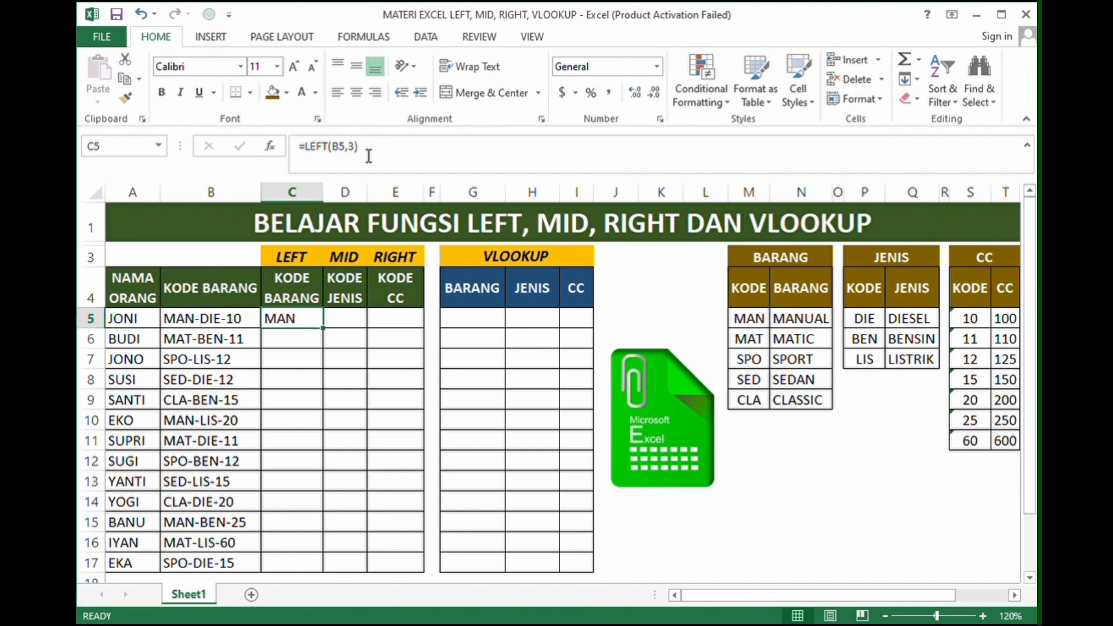
# Step: Enter the formula =RIGHT(B5,2) in E5, the first KODE CC cell under the RIGHT heading
pyautogui.press('Right')
pyautogui.press('Up')
pyautogui.press('Up')
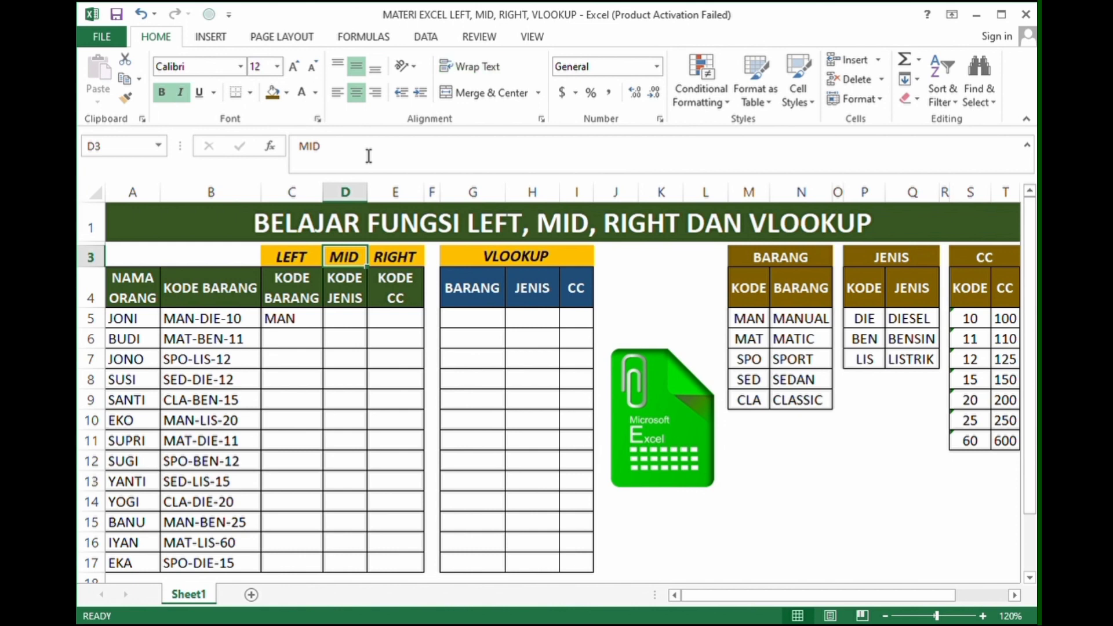
pyautogui.press('Right')
pyautogui.press('Down')
pyautogui.press('Down')
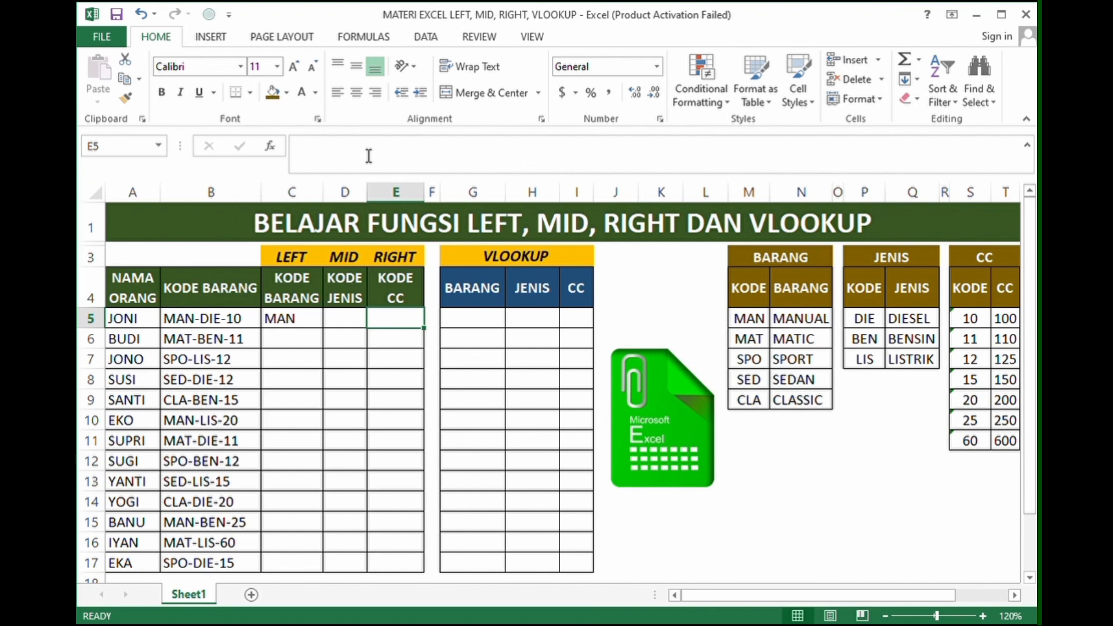
pyautogui.write('=')
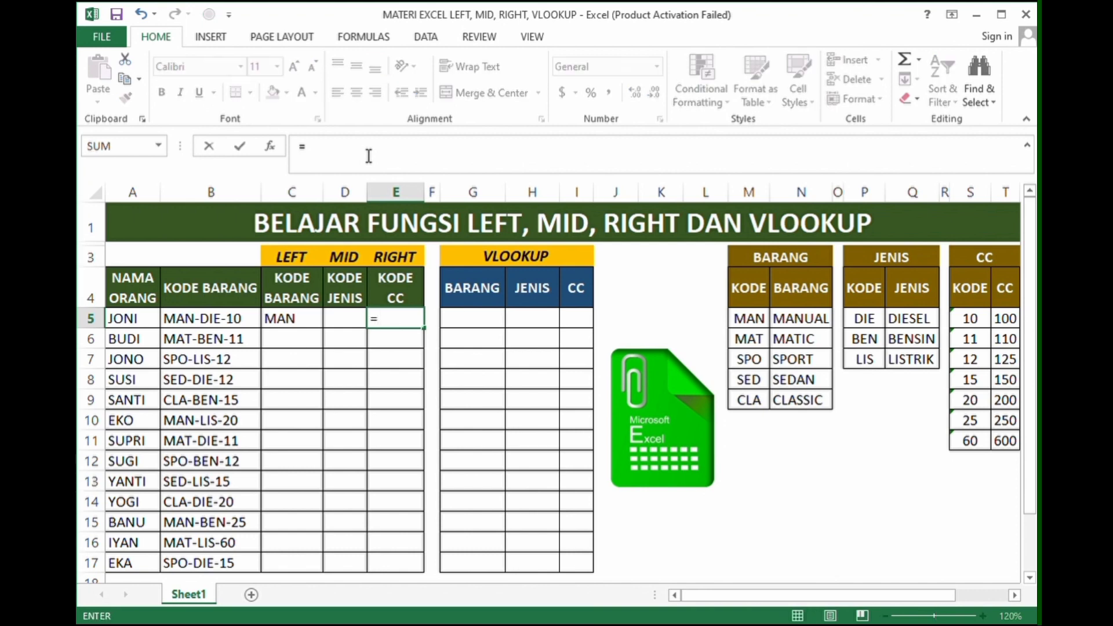
pyautogui.write('RIGHT(')
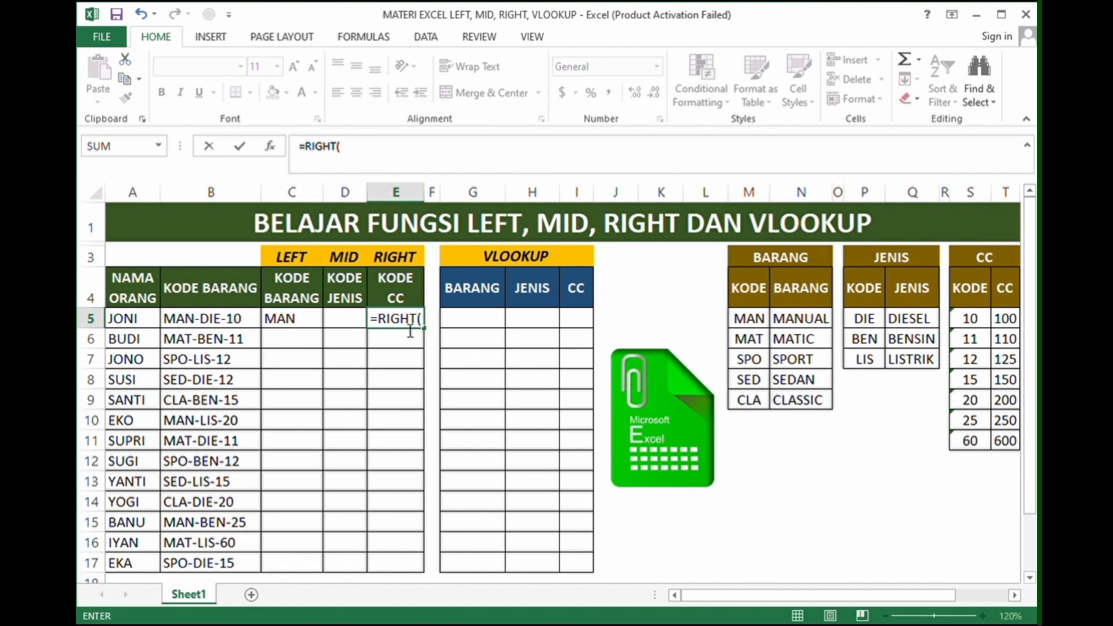
pyautogui.click(234, 320)
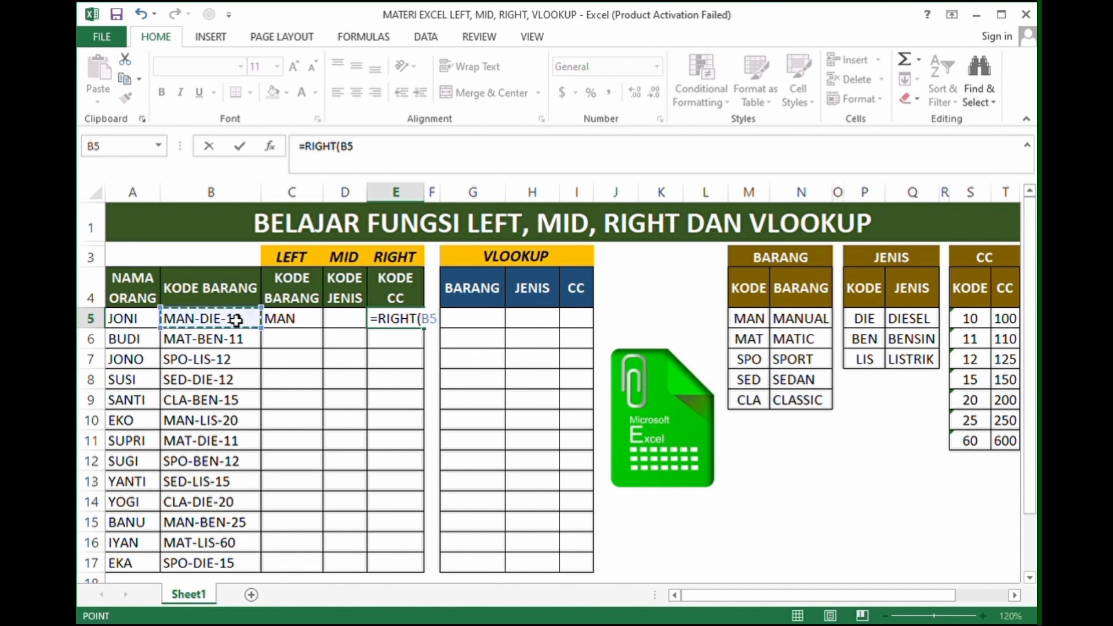
pyautogui.write(',')
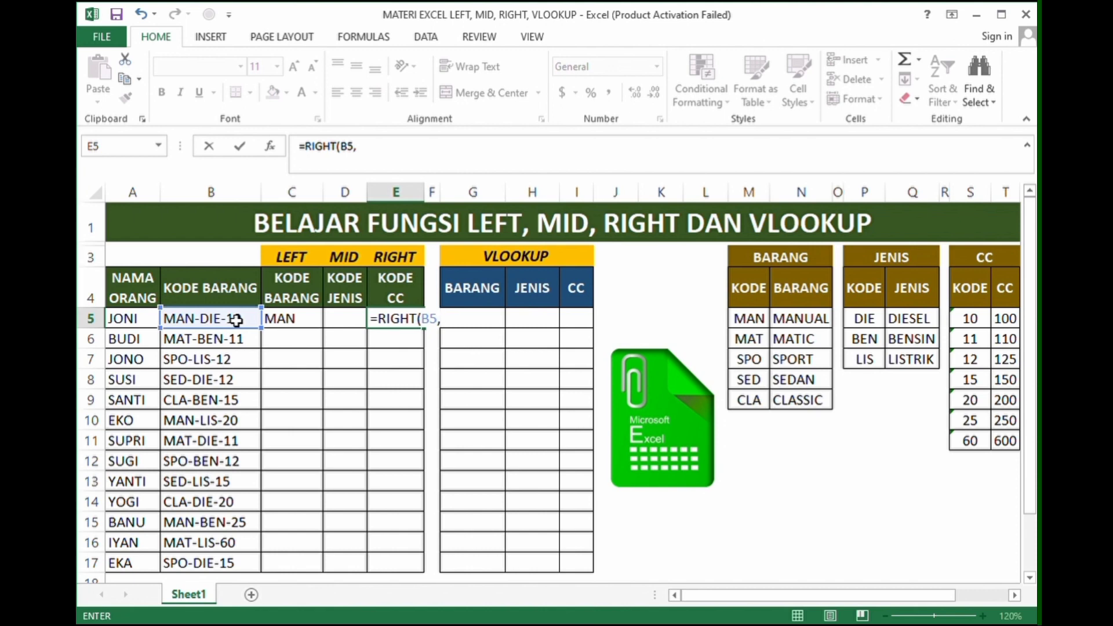
pyautogui.write('2')
pyautogui.write(')')
pyautogui.press('Return')
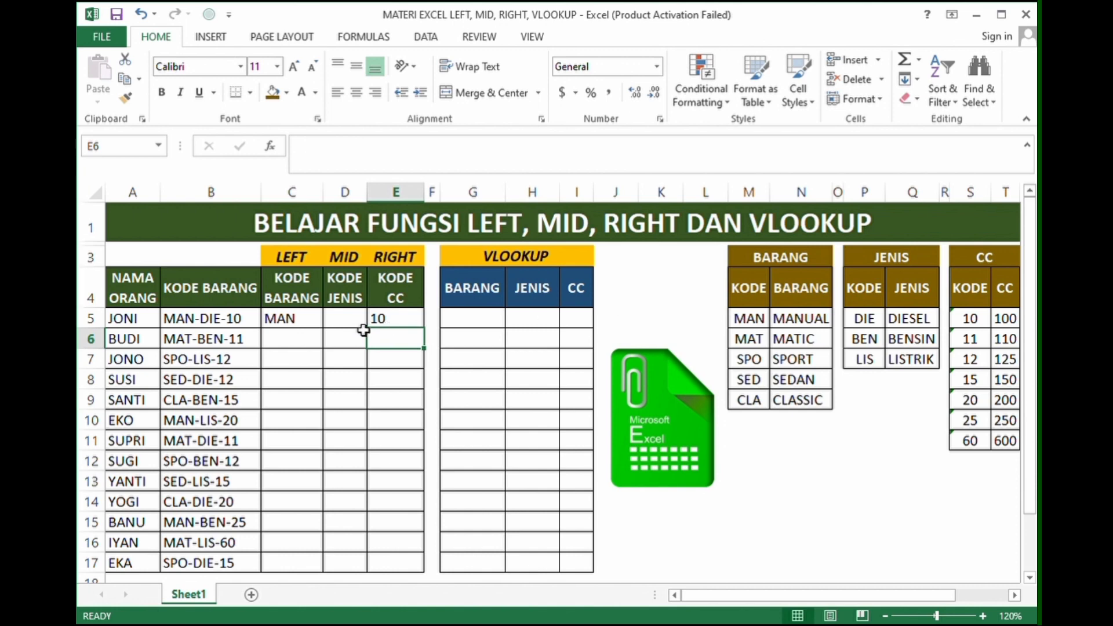
# Step: Set the number of characters in the RIGHT formula in E5 to 3
pyautogui.click(409, 323)
pyautogui.click(371, 154)
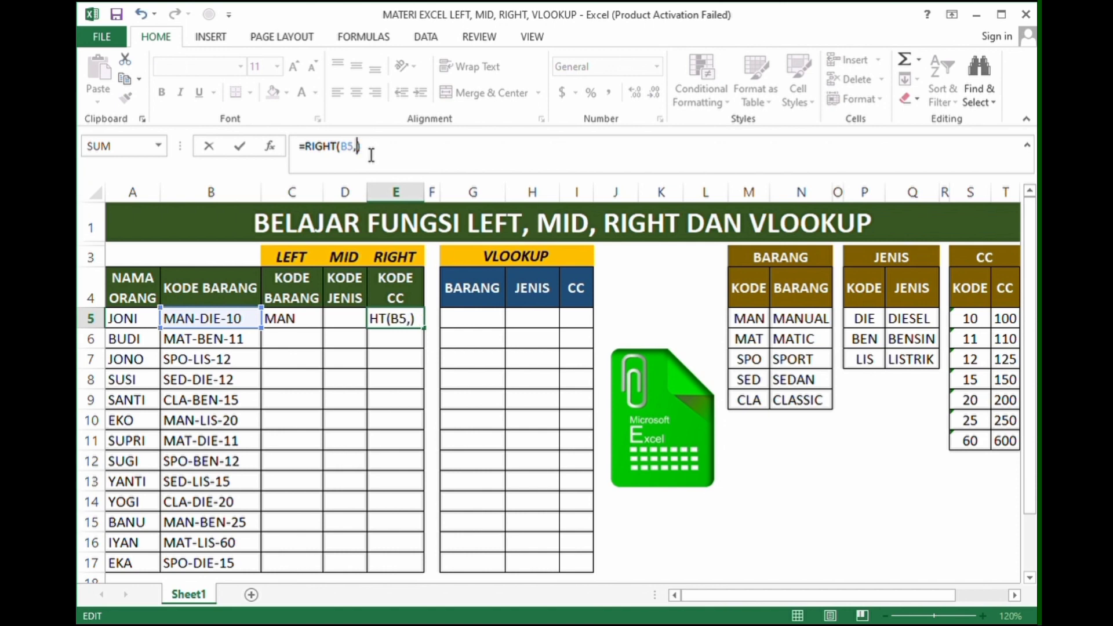
pyautogui.press('BackSpace')
pyautogui.write('3')
pyautogui.press('Return')
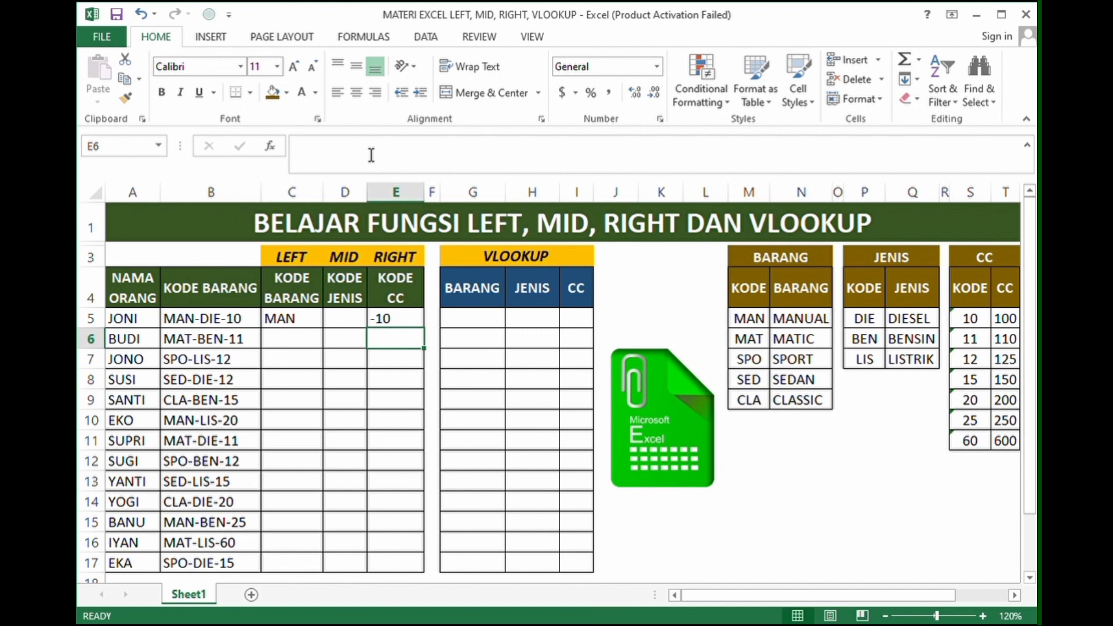
# Step: Compare with the first code in the CC lookup table and restore the formula in E5 to =RIGHT(B5,2)
pyautogui.click(984, 323)
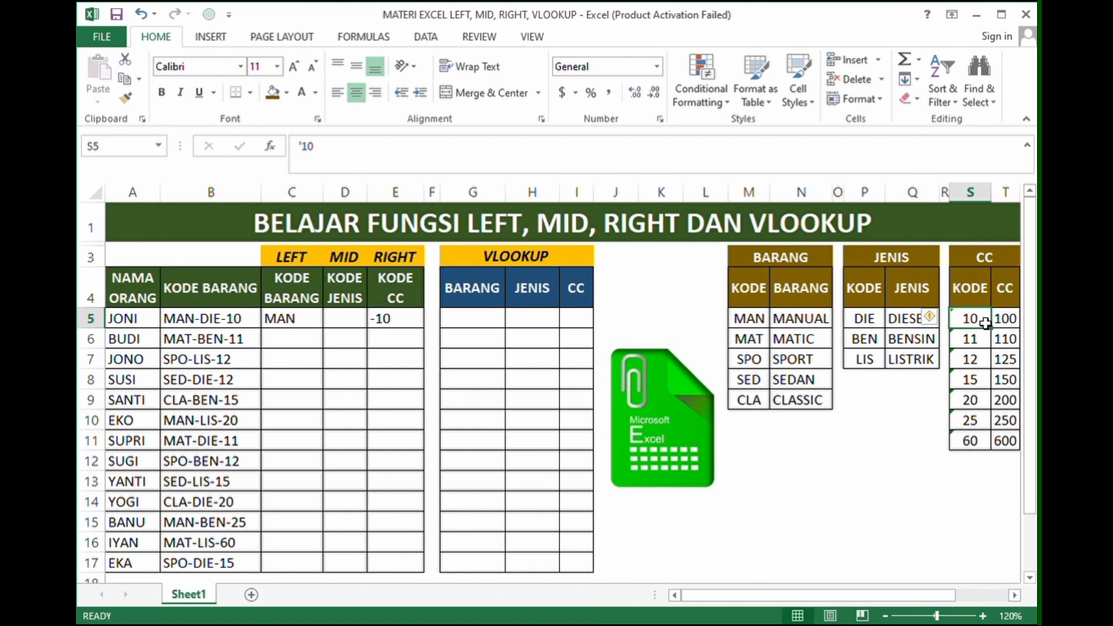
pyautogui.click(422, 318)
pyautogui.click(368, 152)
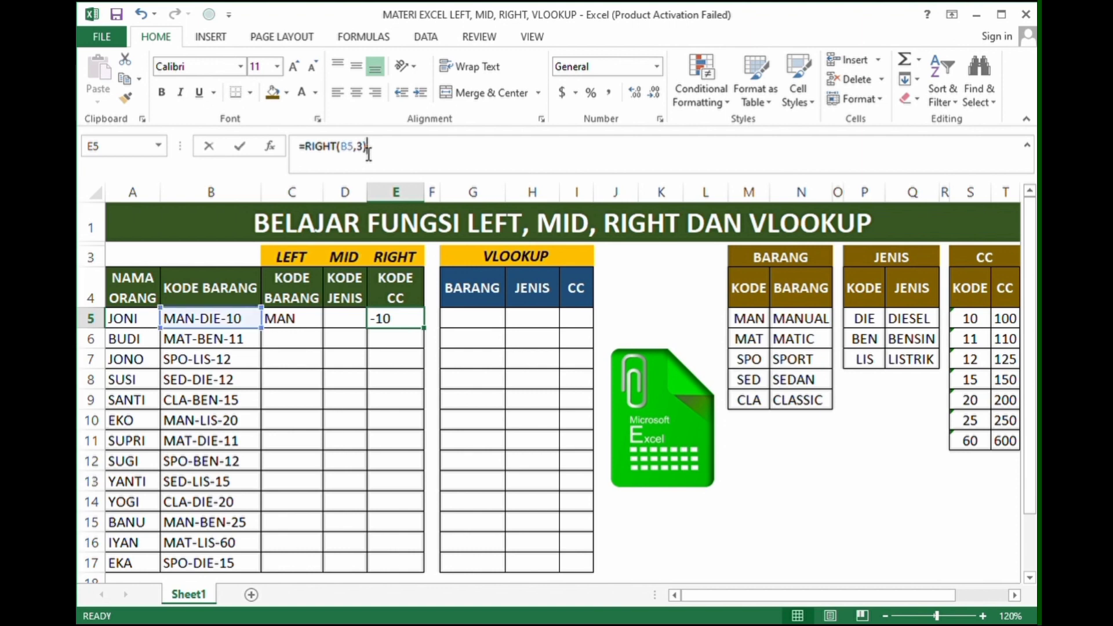
pyautogui.press('BackSpace')
pyautogui.write('2')
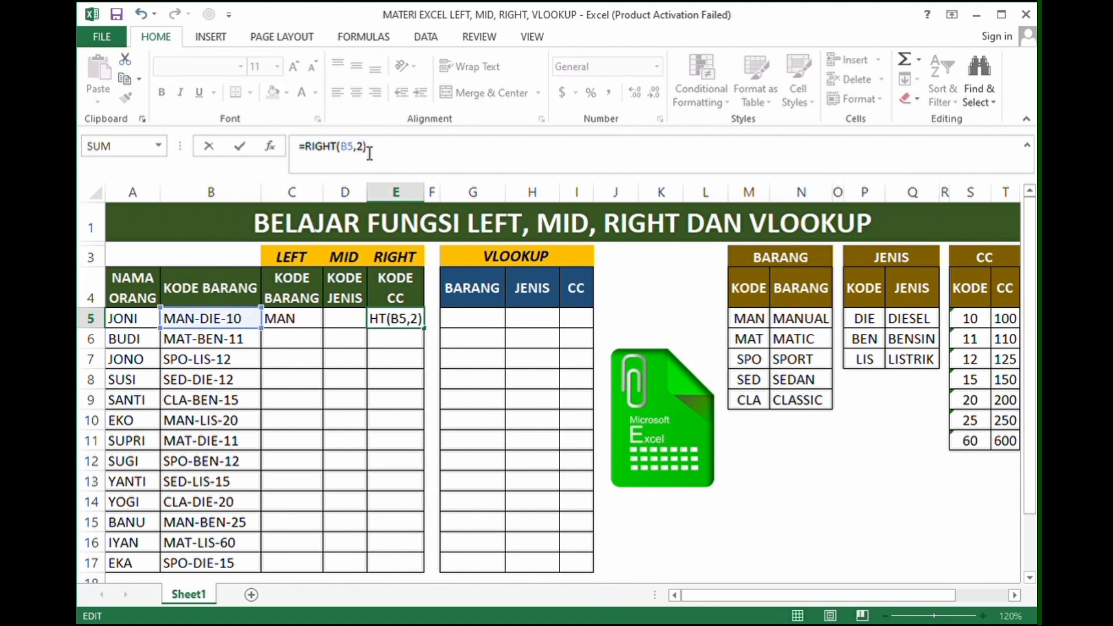
pyautogui.press('Return')
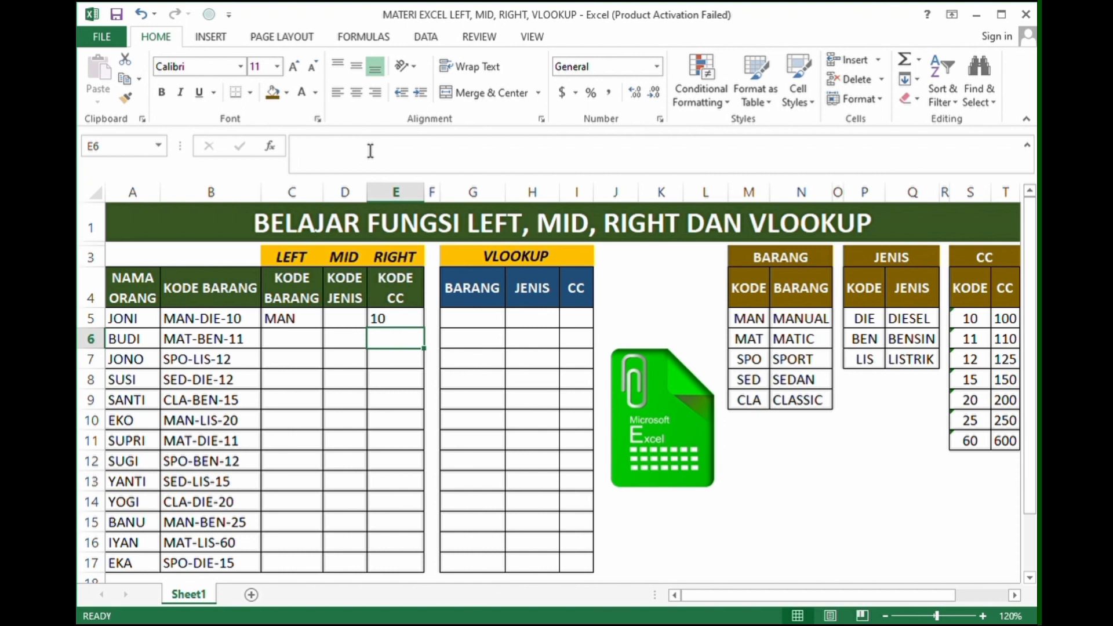
# Step: Check the RIGHT formula in E5 against the empty KODE JENIS cell D5 beside it
pyautogui.click(348, 319)
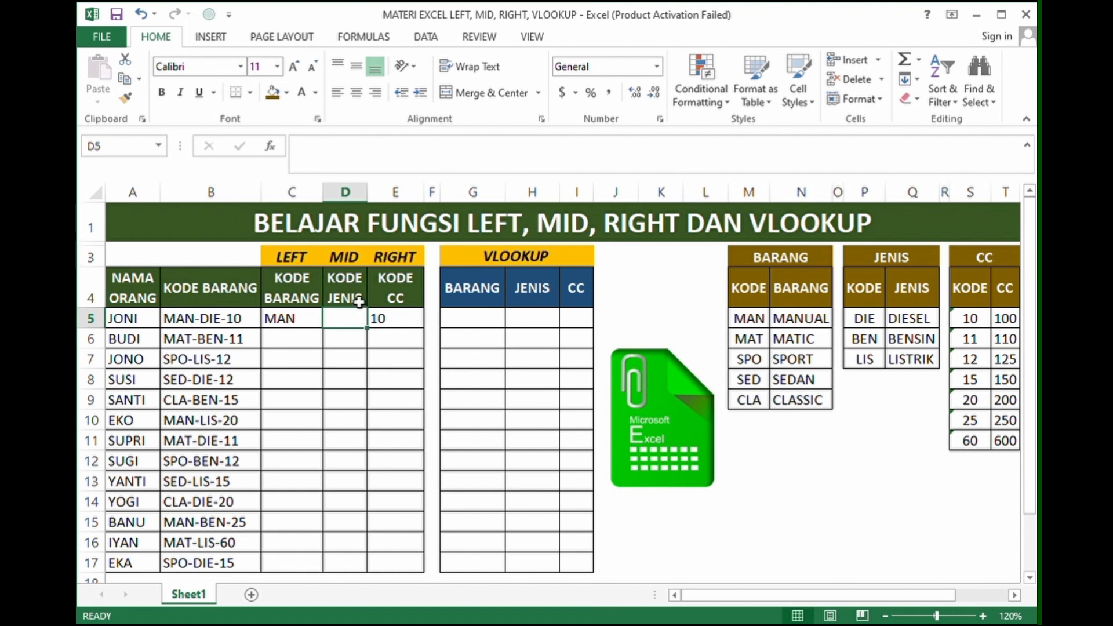
pyautogui.click(358, 302)
pyautogui.click(341, 326)
pyautogui.doubleClick(388, 322)
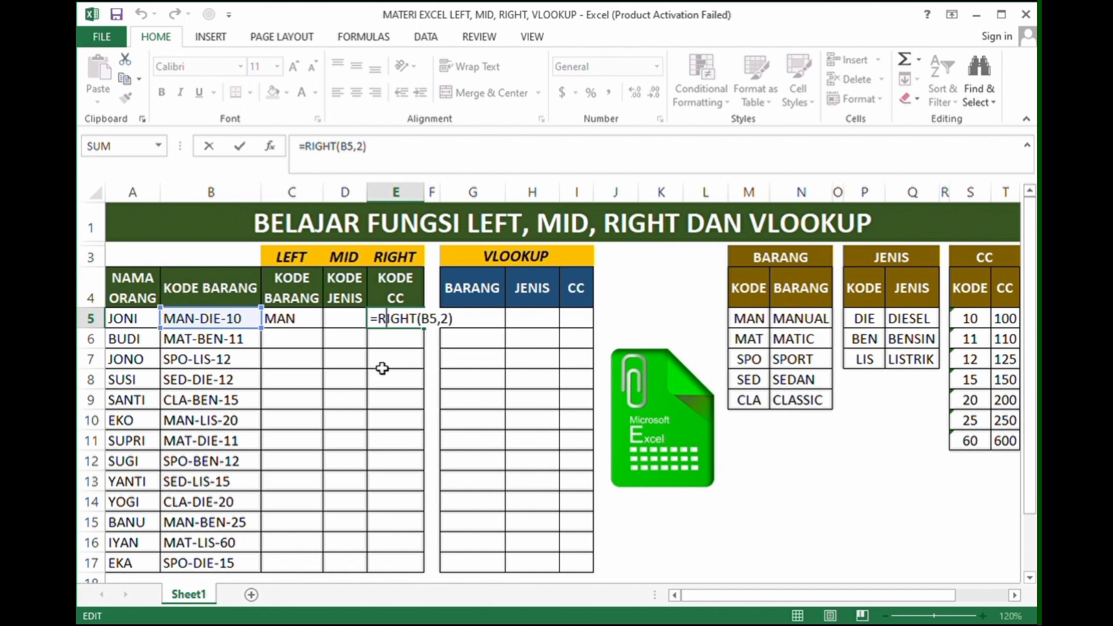
pyautogui.press('Return')
# Step: Enter the formula =MID(B5,5,3) in D5, the first KODE JENIS cell under the MID heading
pyautogui.click(362, 328)
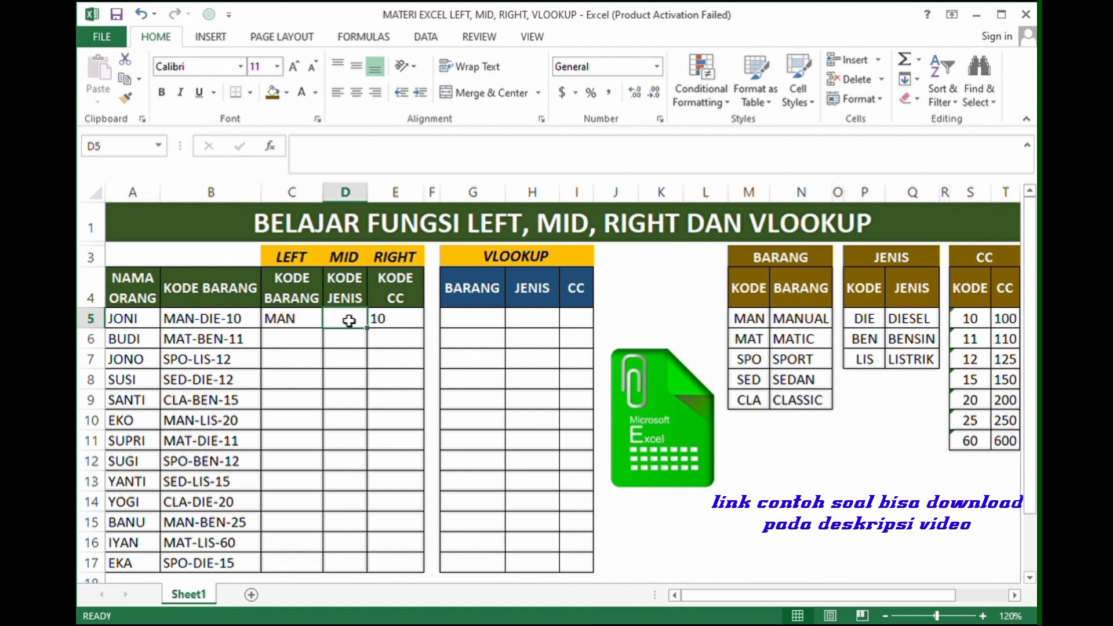
pyautogui.write('=MID(')
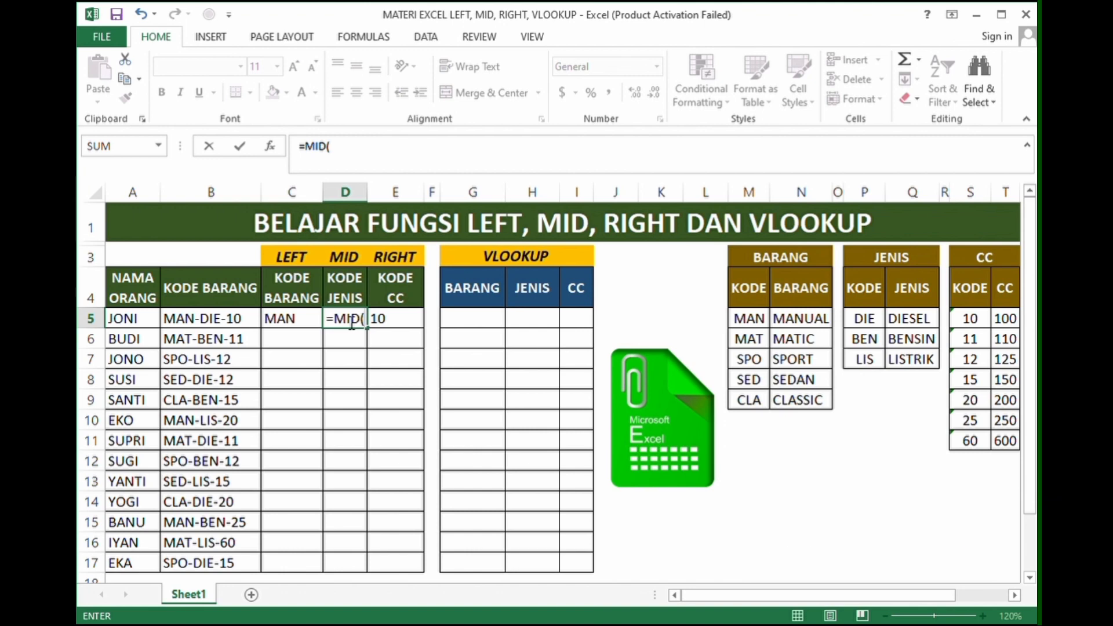
pyautogui.click(244, 323)
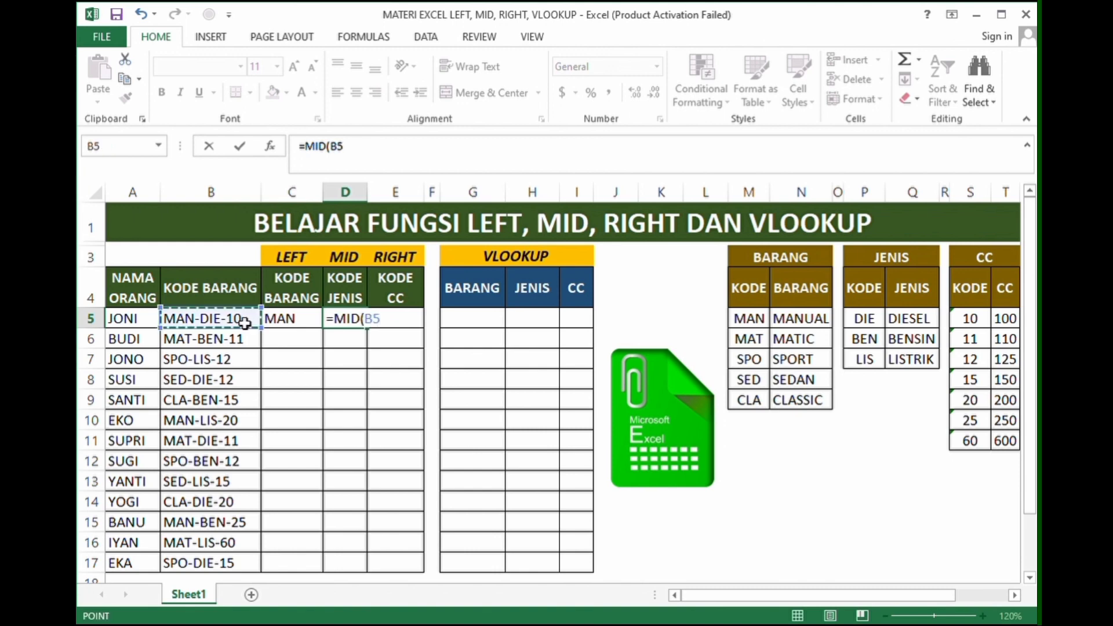
pyautogui.write(',3')
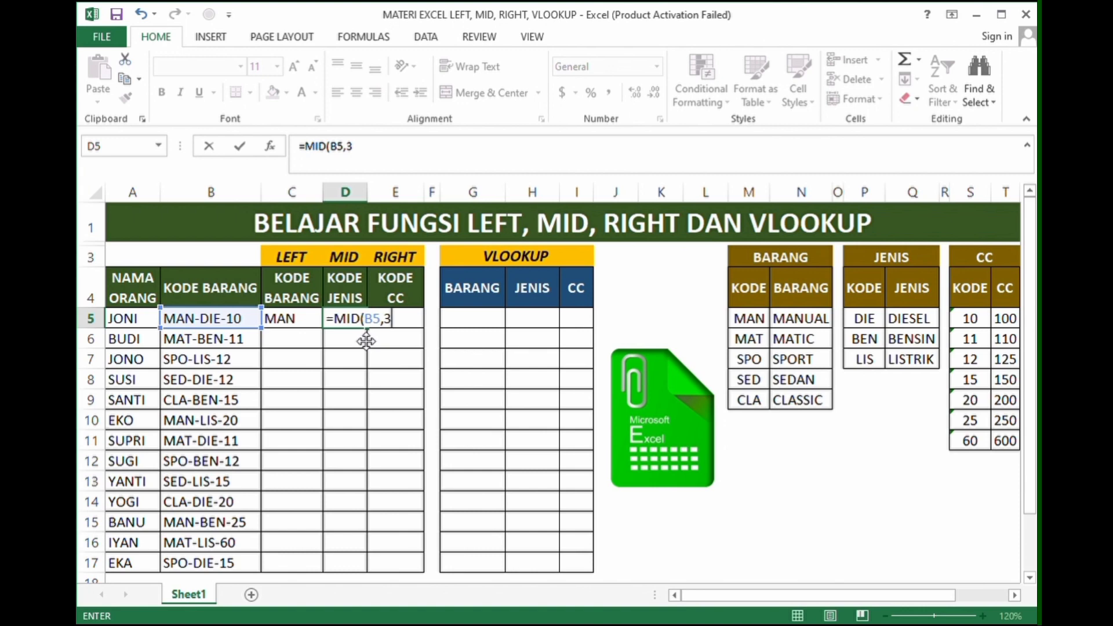
pyautogui.press('BackSpace')
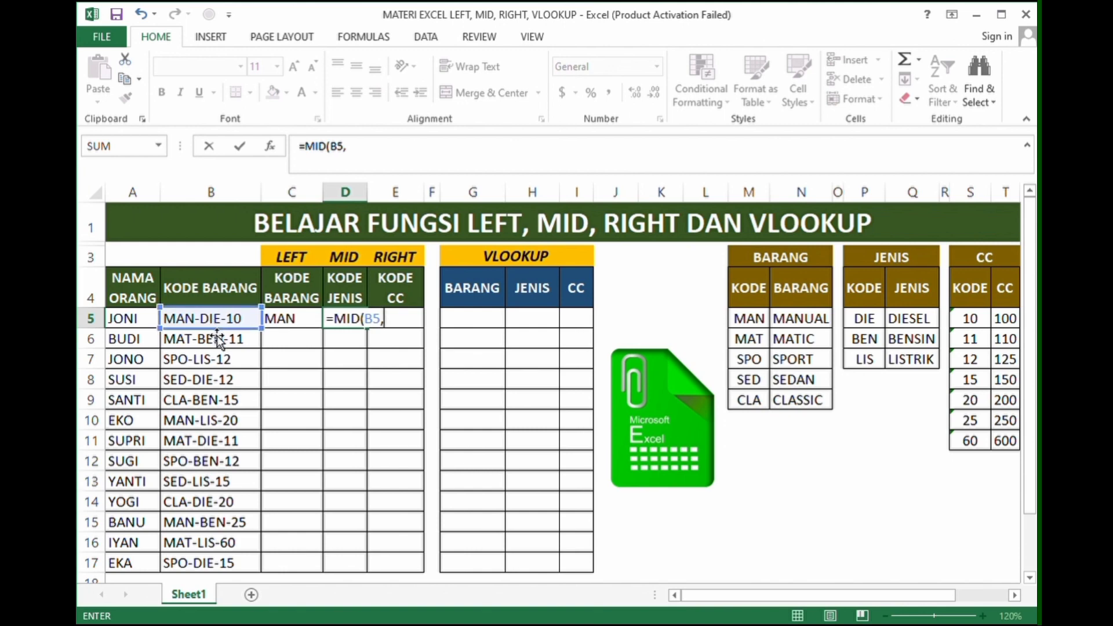
pyautogui.write('5,')
pyautogui.write('3)')
pyautogui.press('Return')
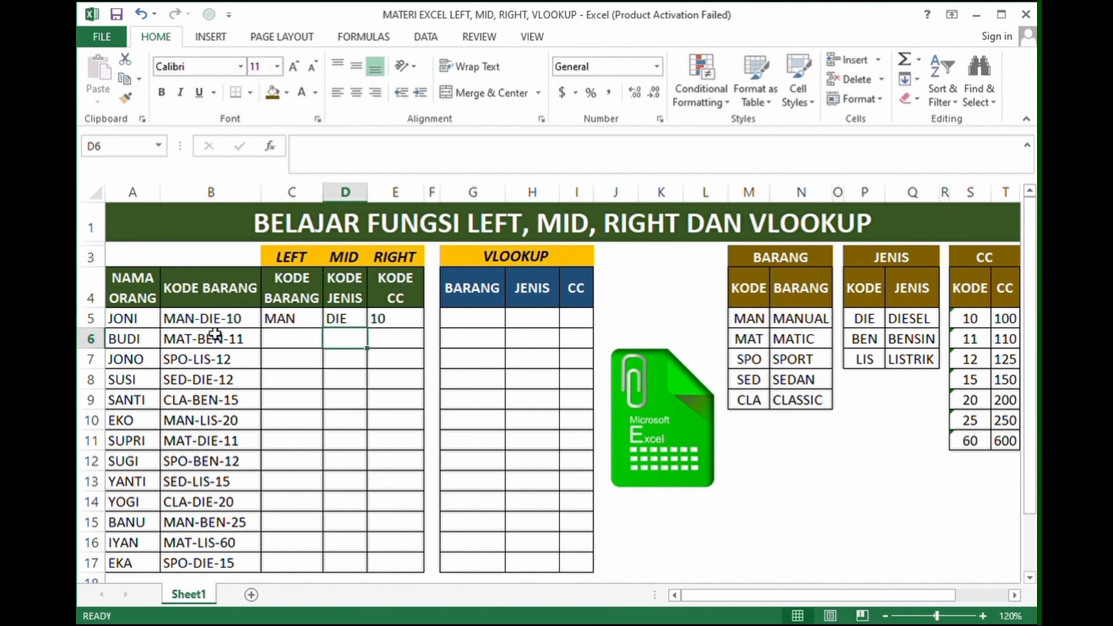
# Step: Set the start position in the MID formula in D5 to 4, keeping three characters
pyautogui.press('Up')
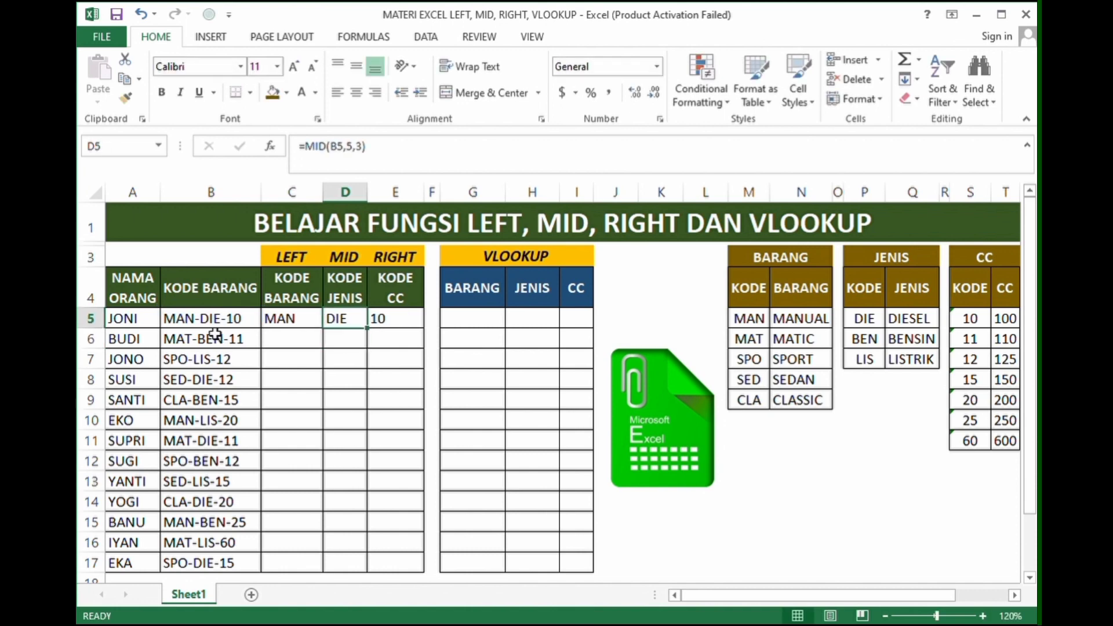
pyautogui.click(352, 153)
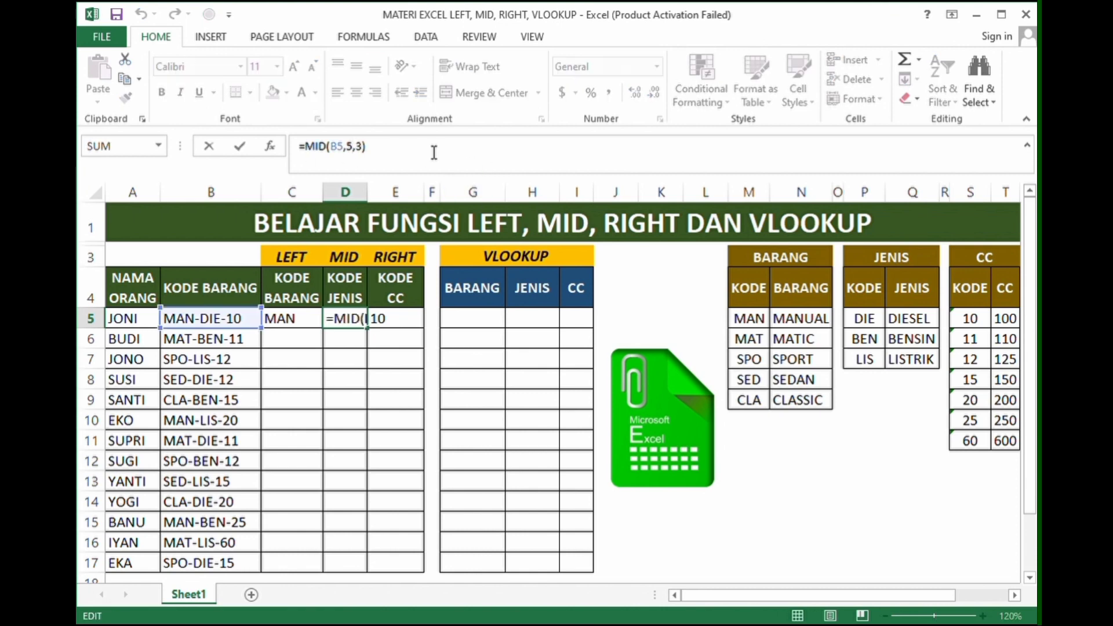
pyautogui.press('BackSpace')
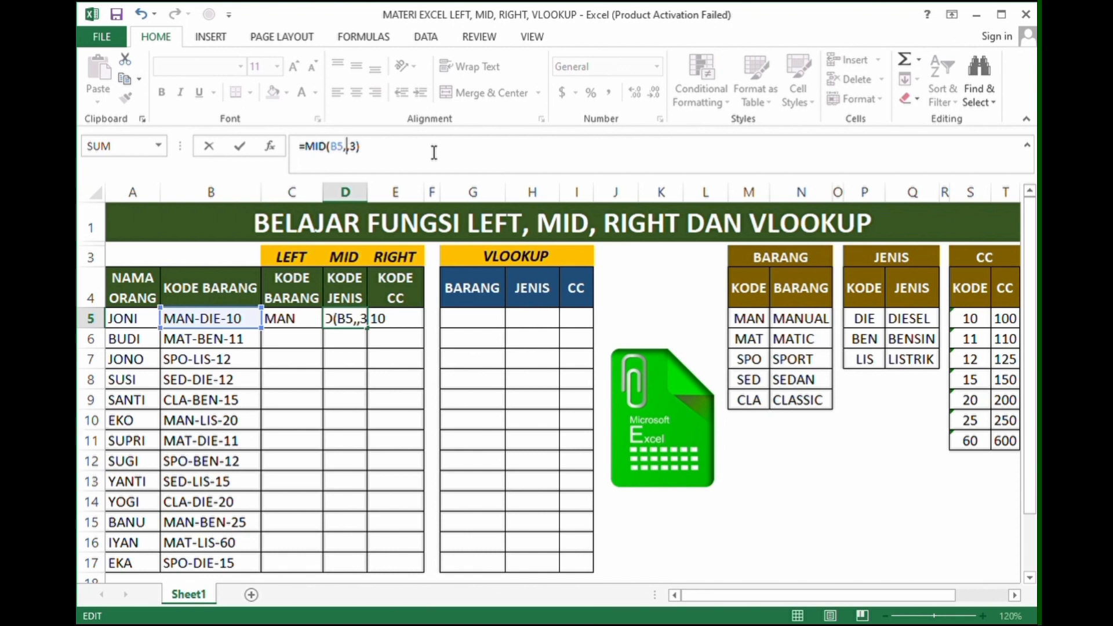
pyautogui.write('4')
pyautogui.press('Return')
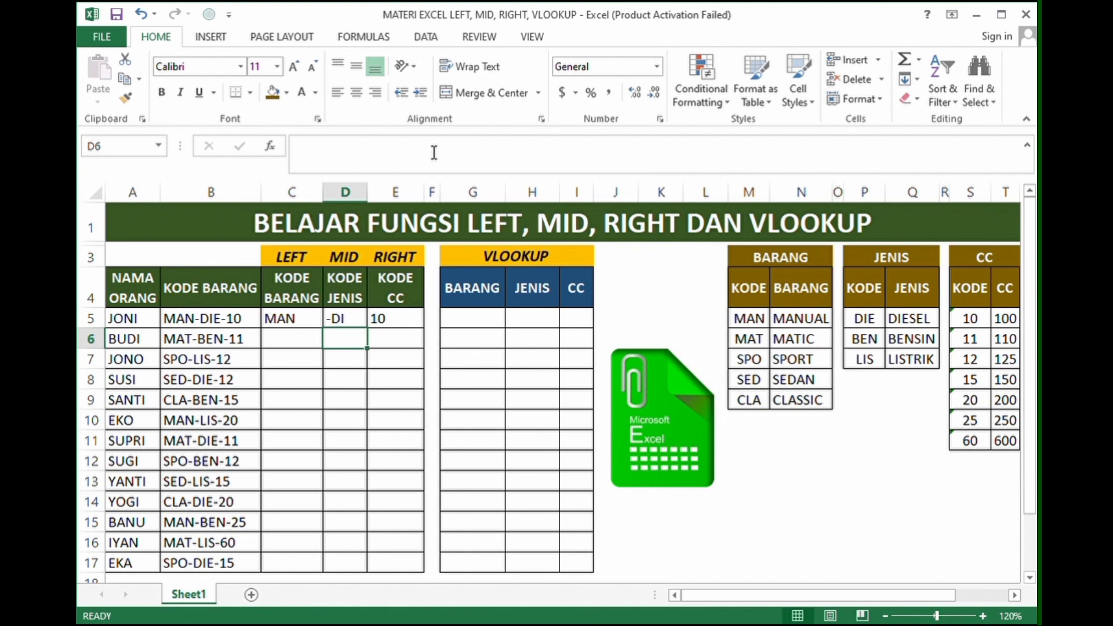
# Step: Restore the start position in D5 to 5 so the formula reads =MID(B5,5,3)
pyautogui.press('Up')
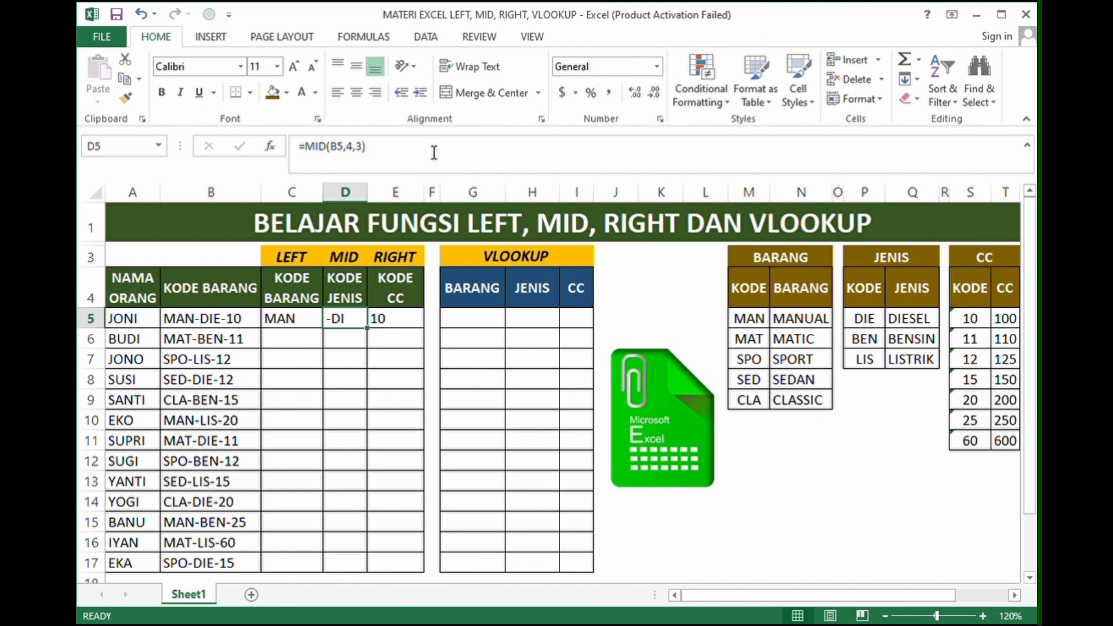
pyautogui.click(362, 154)
pyautogui.press('Left')
pyautogui.press('Left')
pyautogui.press('Left')
pyautogui.press('BackSpace')
pyautogui.write('5')
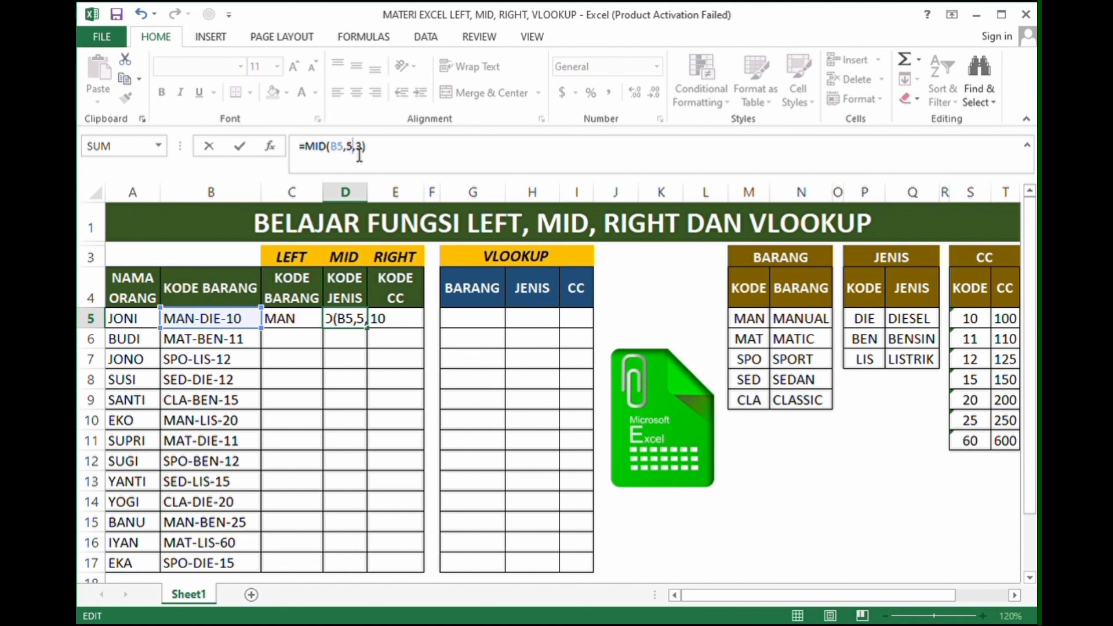
pyautogui.press('Return')
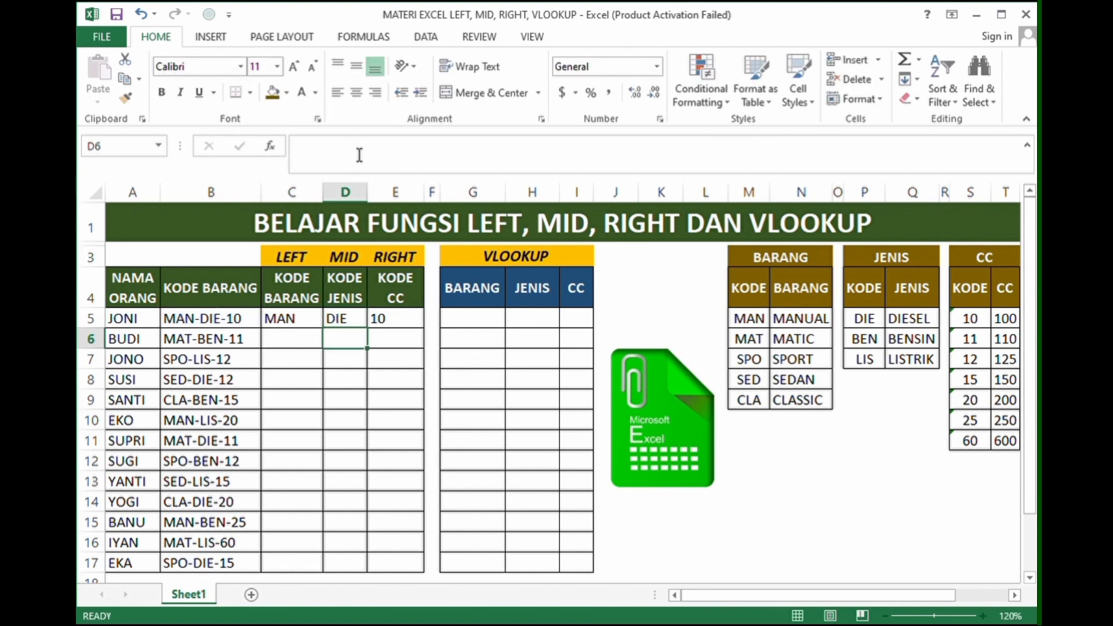
# Step: Fill the LEFT, MID and RIGHT formulas in C5:E5 down through row 17
pyautogui.click(306, 324)
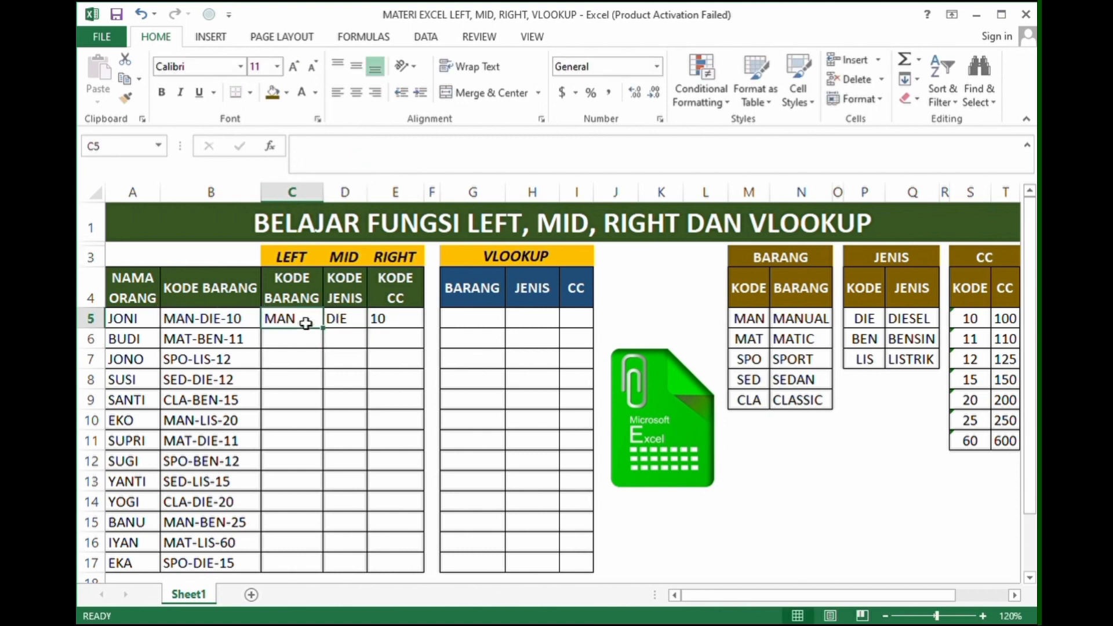
pyautogui.moveTo(306, 323); pyautogui.dragTo(377, 318)
pyautogui.doubleClick(425, 329)
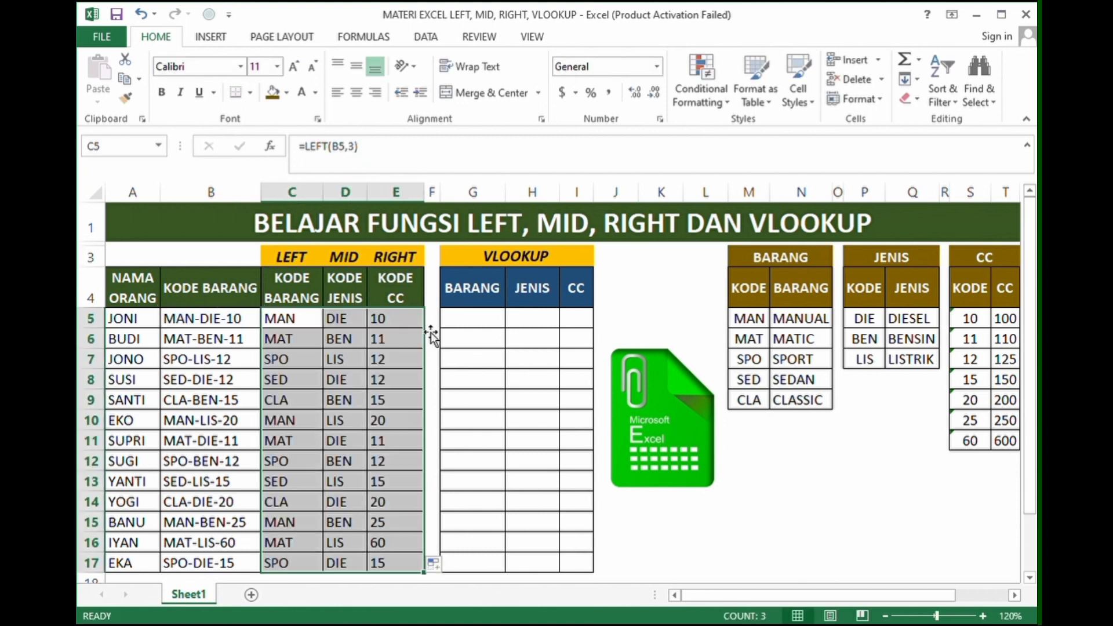
# Step: Review the KODE BARANG, KODE JENIS and KODE CC headings and their formulas in C5, D5 and E5
pyautogui.click(140, 317)
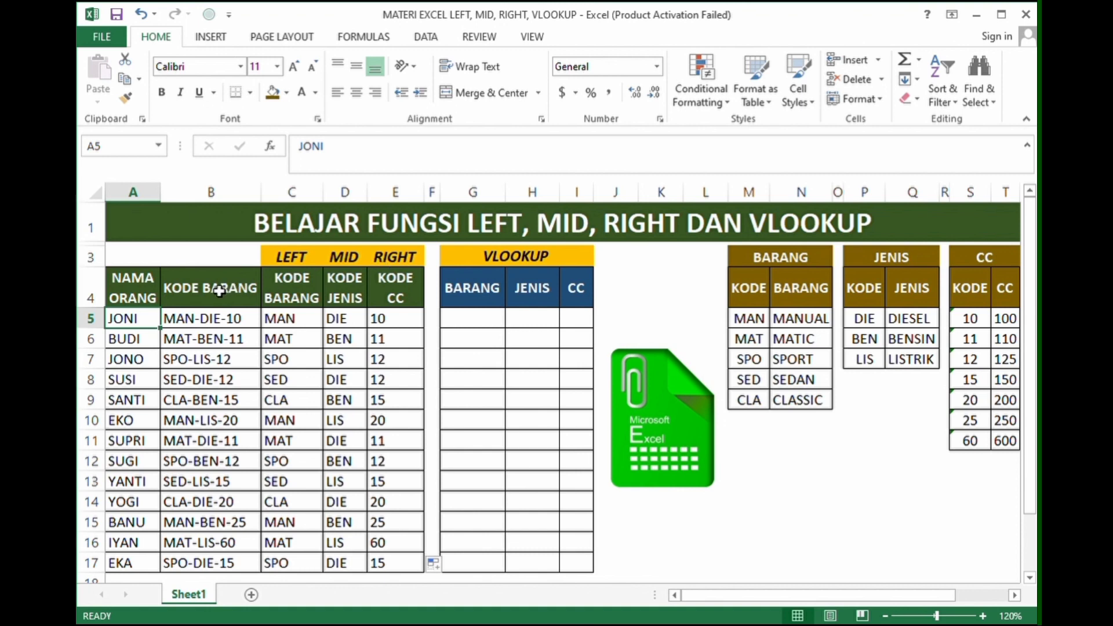
pyautogui.click(290, 294)
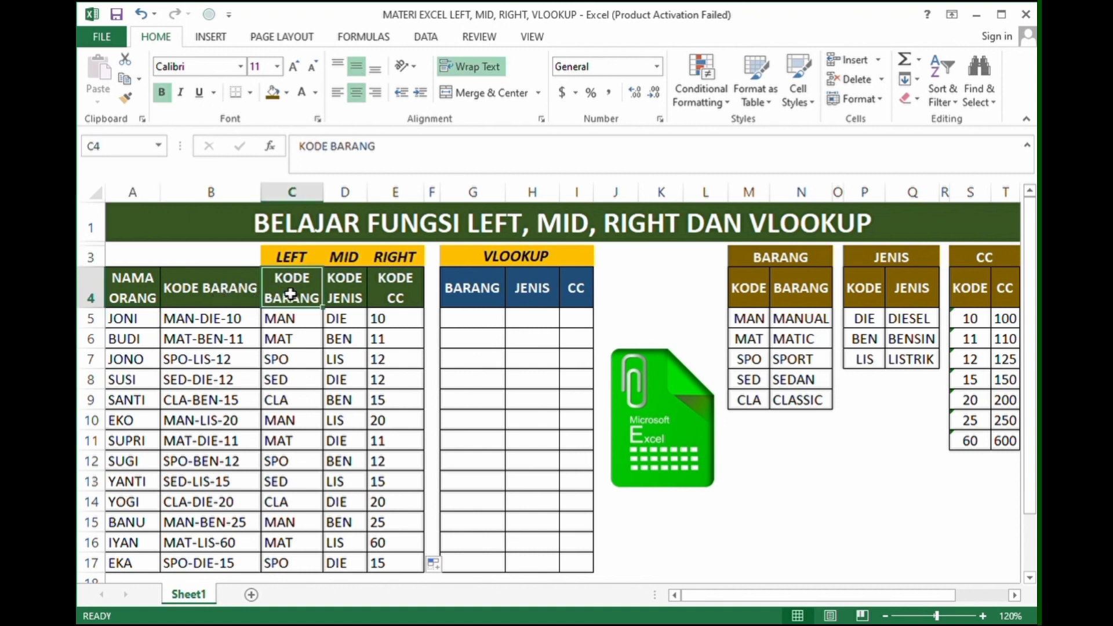
pyautogui.click(342, 292)
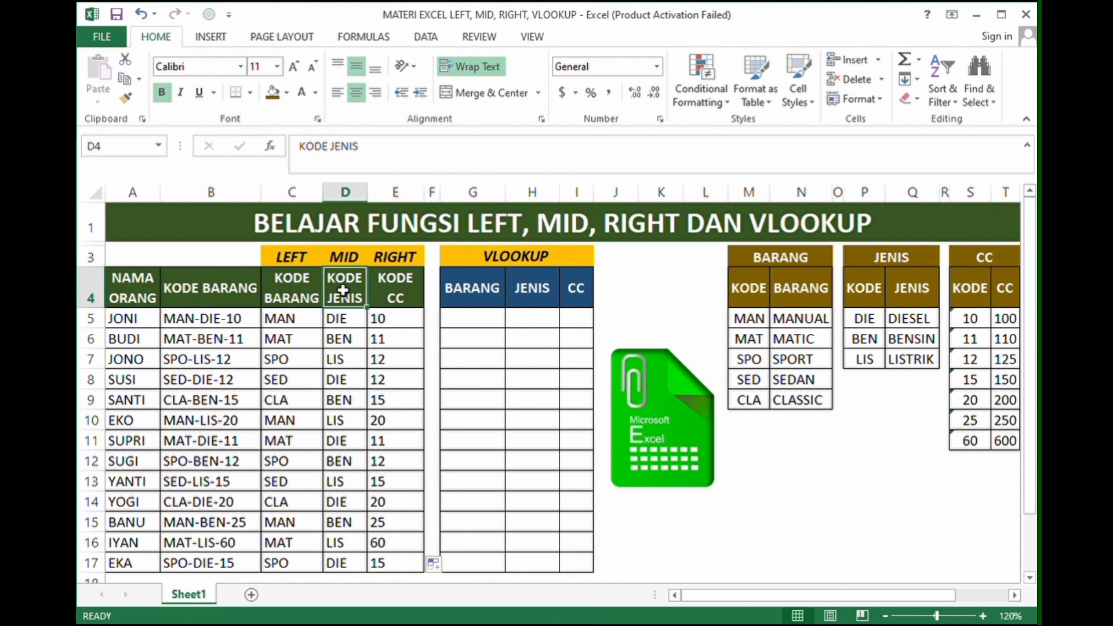
pyautogui.click(409, 289)
pyautogui.click(410, 318)
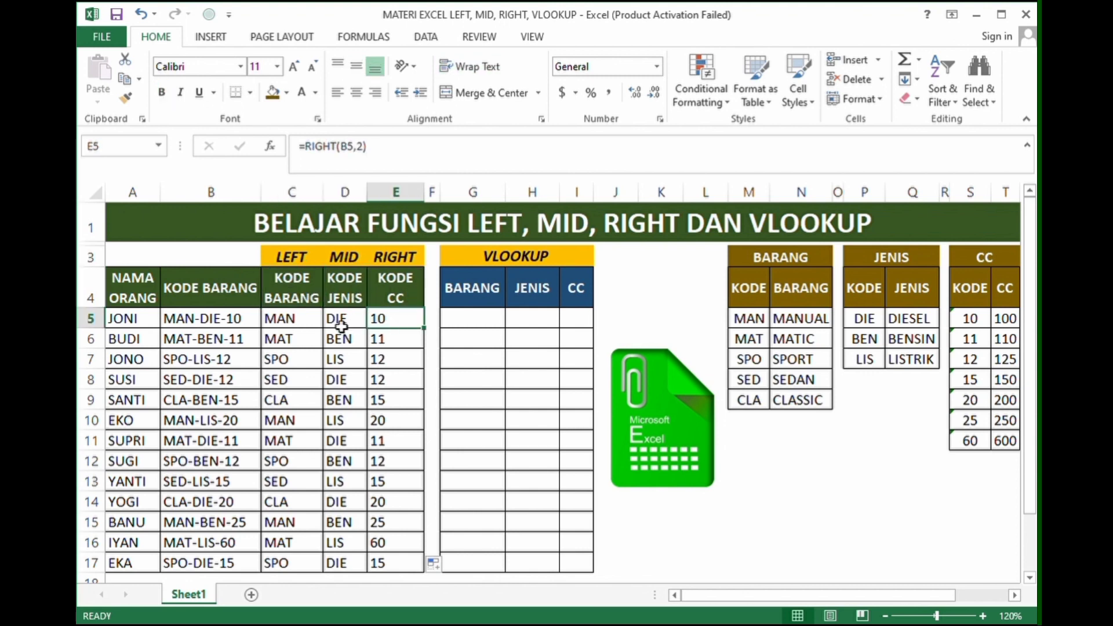
pyautogui.click(339, 319)
pyautogui.click(293, 320)
pyautogui.click(347, 320)
pyautogui.click(382, 319)
pyautogui.click(300, 320)
pyautogui.click(345, 328)
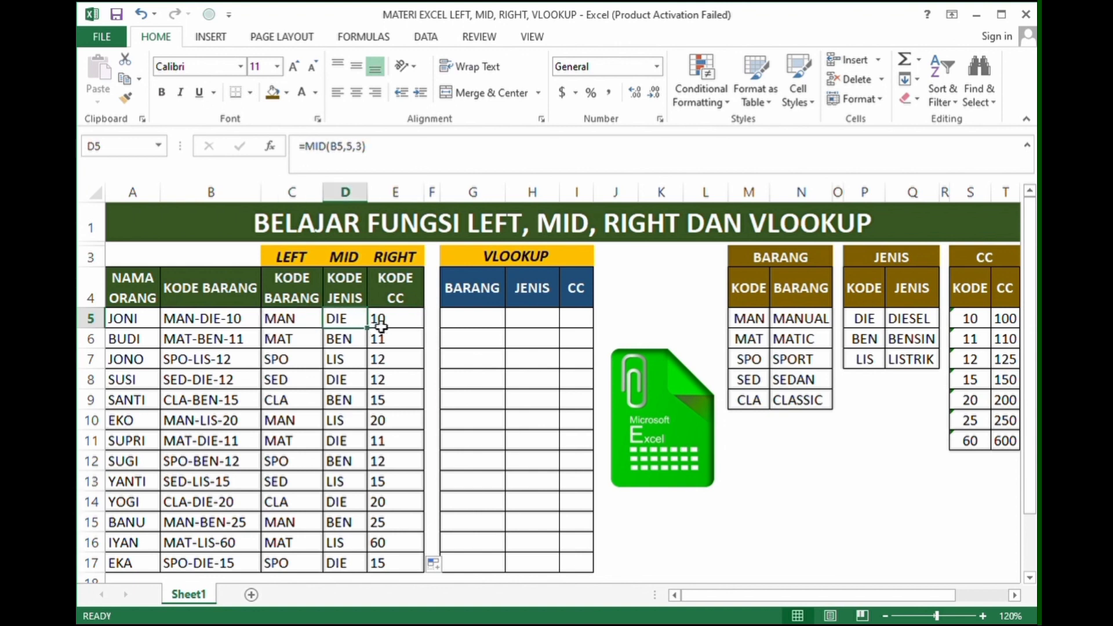
pyautogui.click(384, 327)
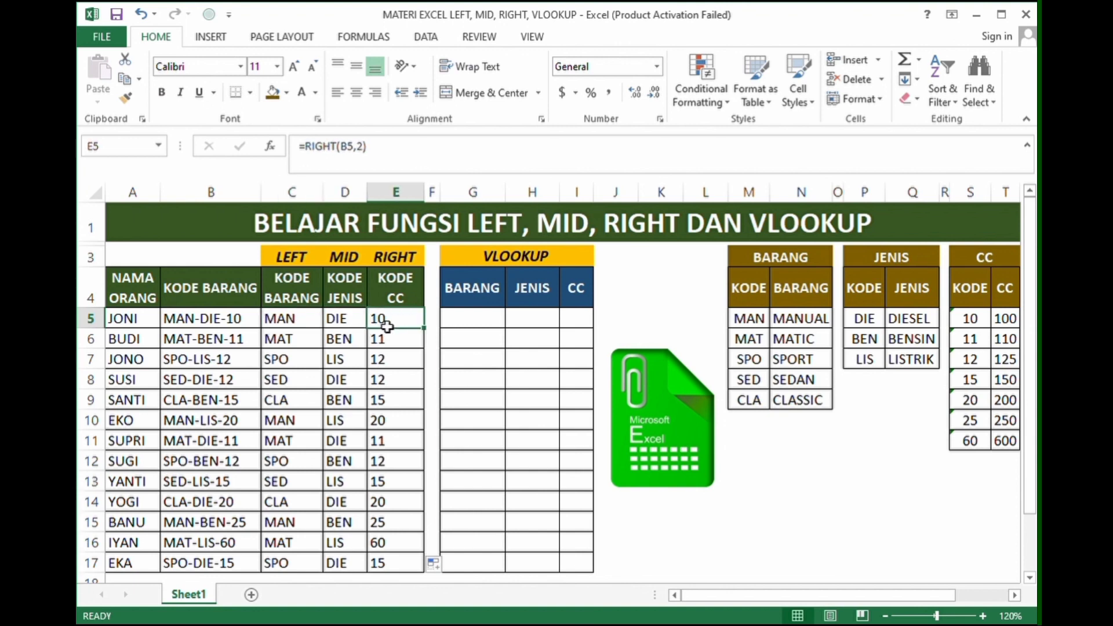
# Step: Examine the empty BARANG, JENIS and CC cells under VLOOKUP in row 5 against that row's name and extracted CC code
pyautogui.click(477, 322)
pyautogui.click(532, 318)
pyautogui.click(577, 318)
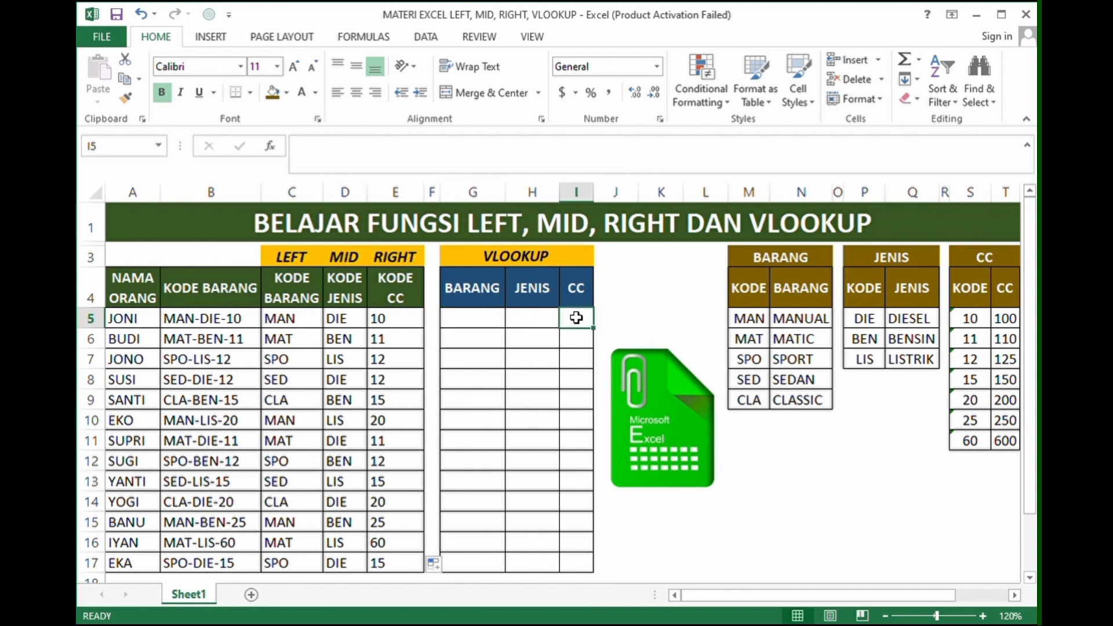
pyautogui.click(496, 325)
pyautogui.click(531, 324)
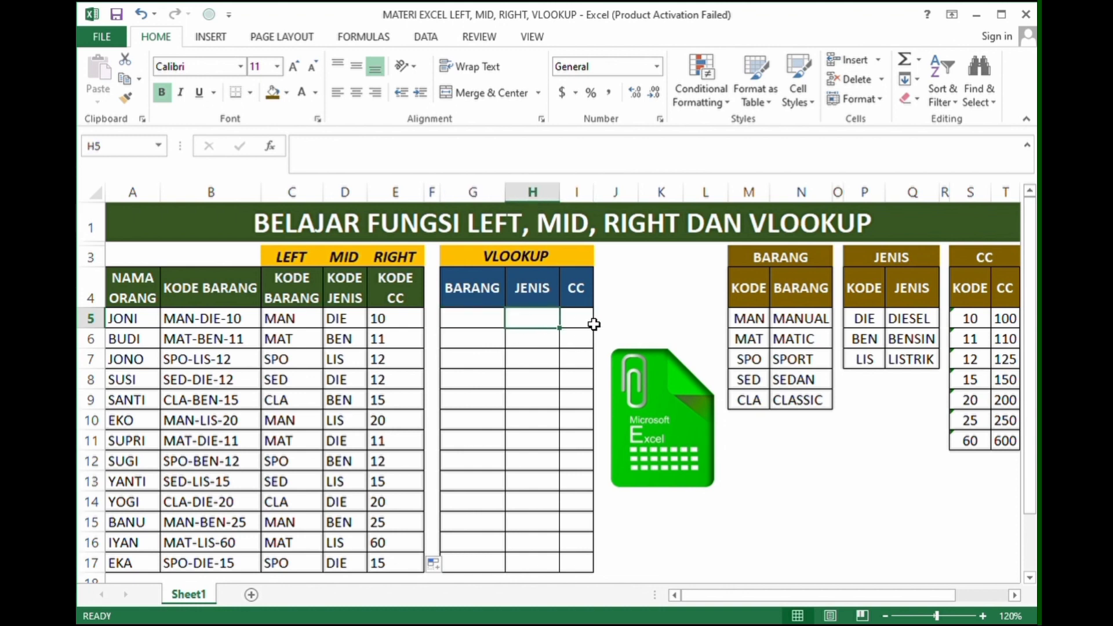
pyautogui.click(474, 326)
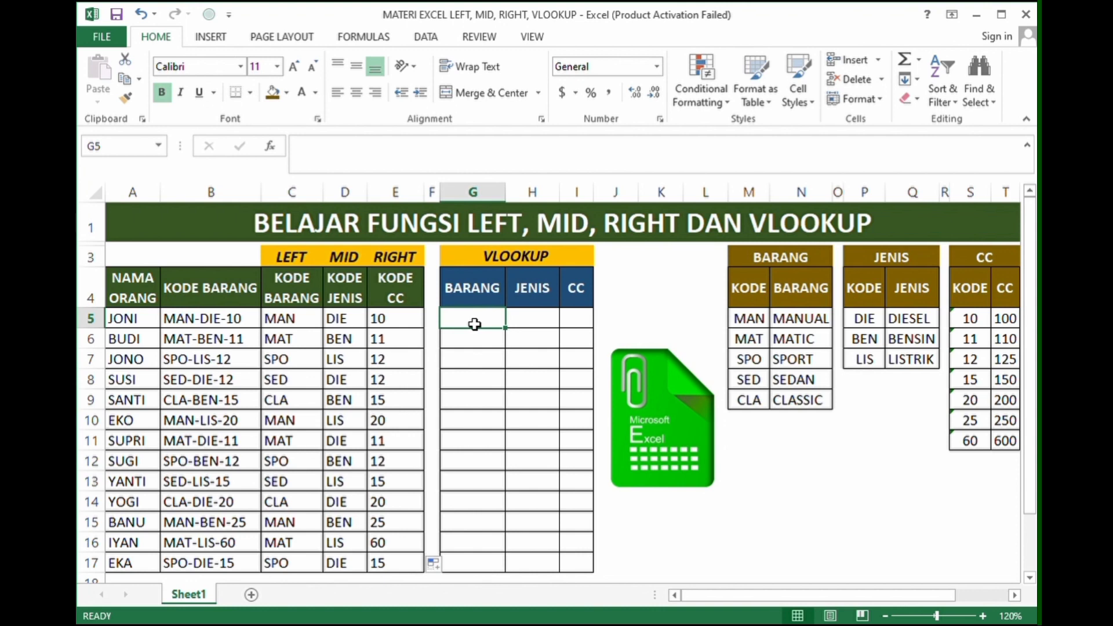
pyautogui.click(577, 325)
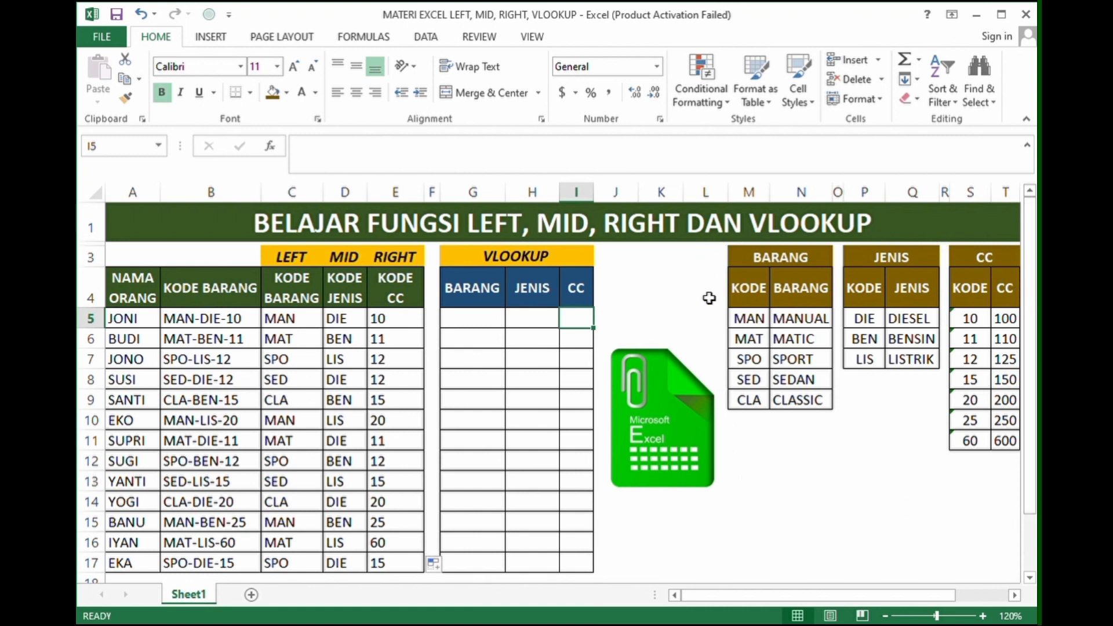
pyautogui.click(404, 325)
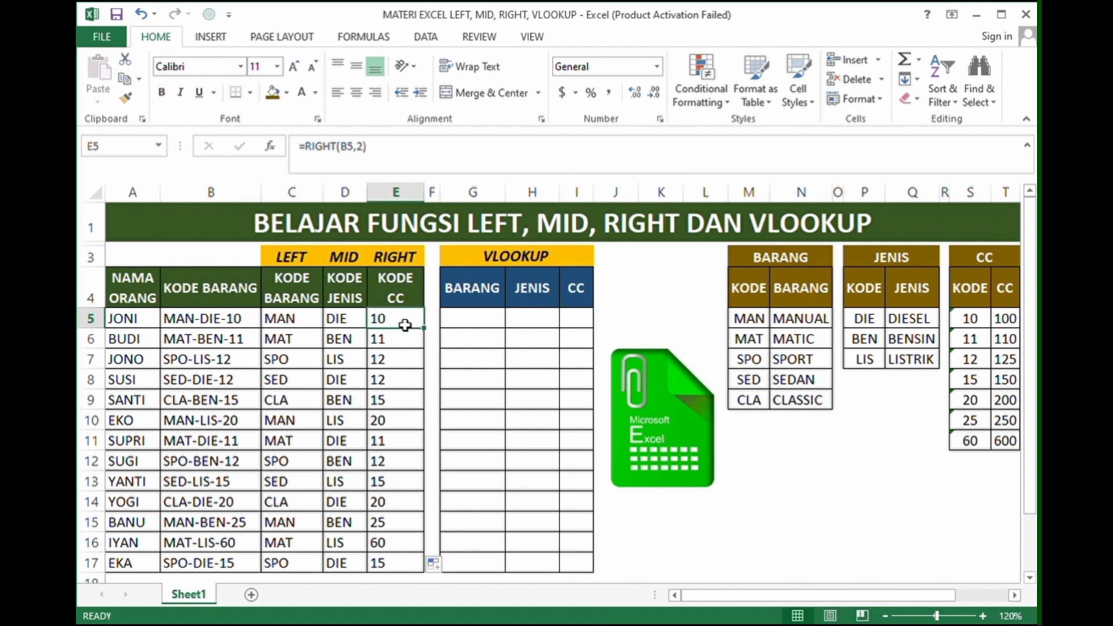
pyautogui.click(489, 320)
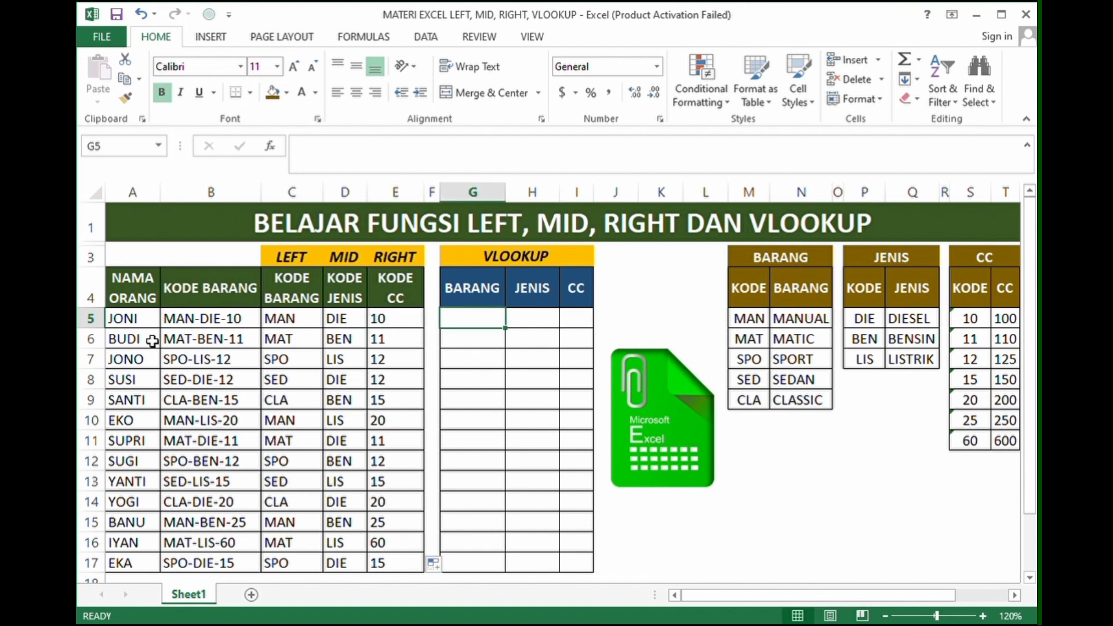
pyautogui.click(120, 319)
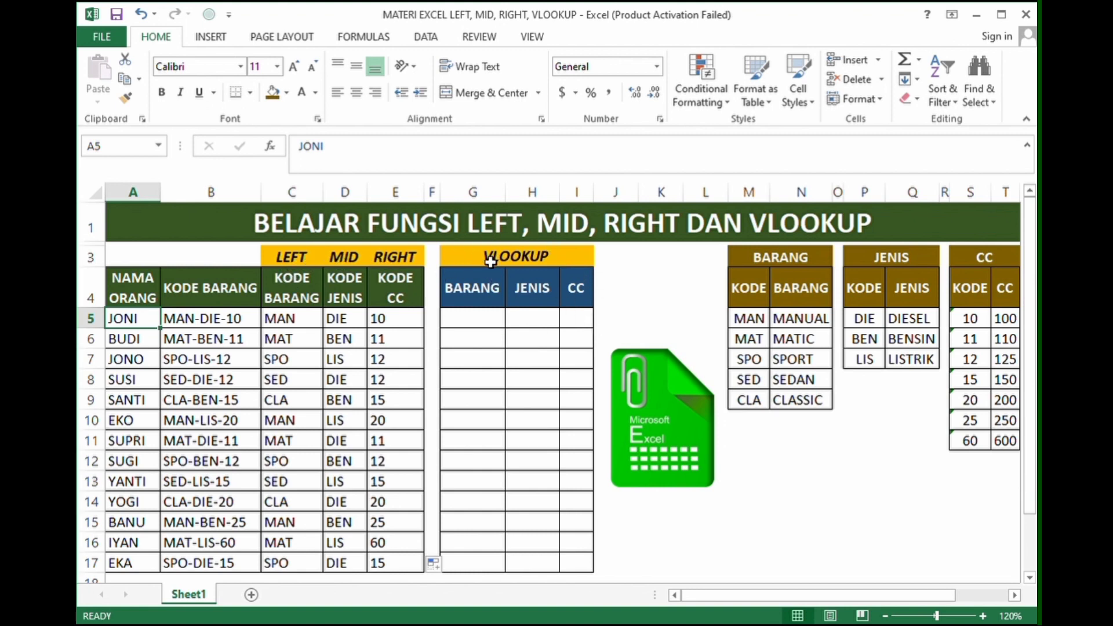
# Step: Enter =VLOOKUP(C5,$M$5:$N$9,2,FALSE) in G5 to look up the BARANG name from its code
pyautogui.click(484, 324)
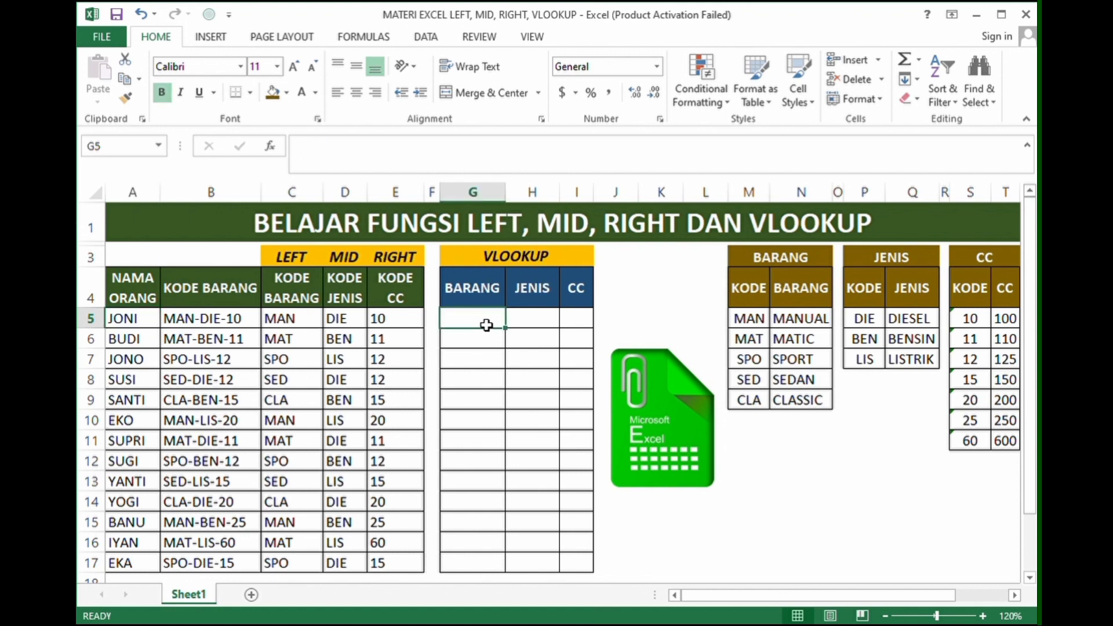
pyautogui.write('=VLOOKUP')
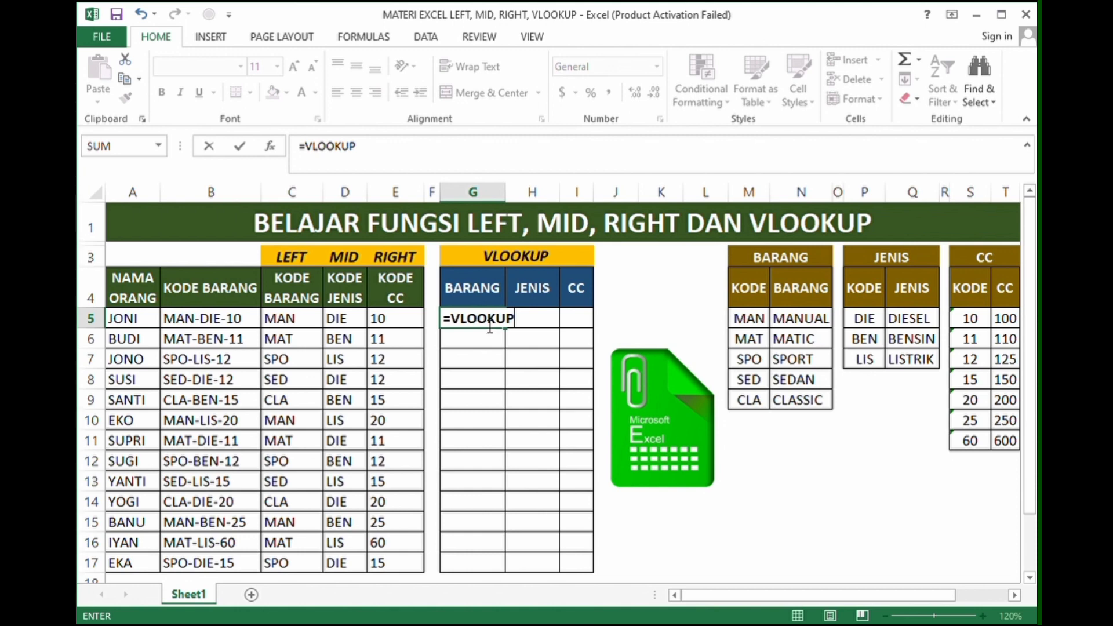
pyautogui.write('(')
pyautogui.click(292, 324)
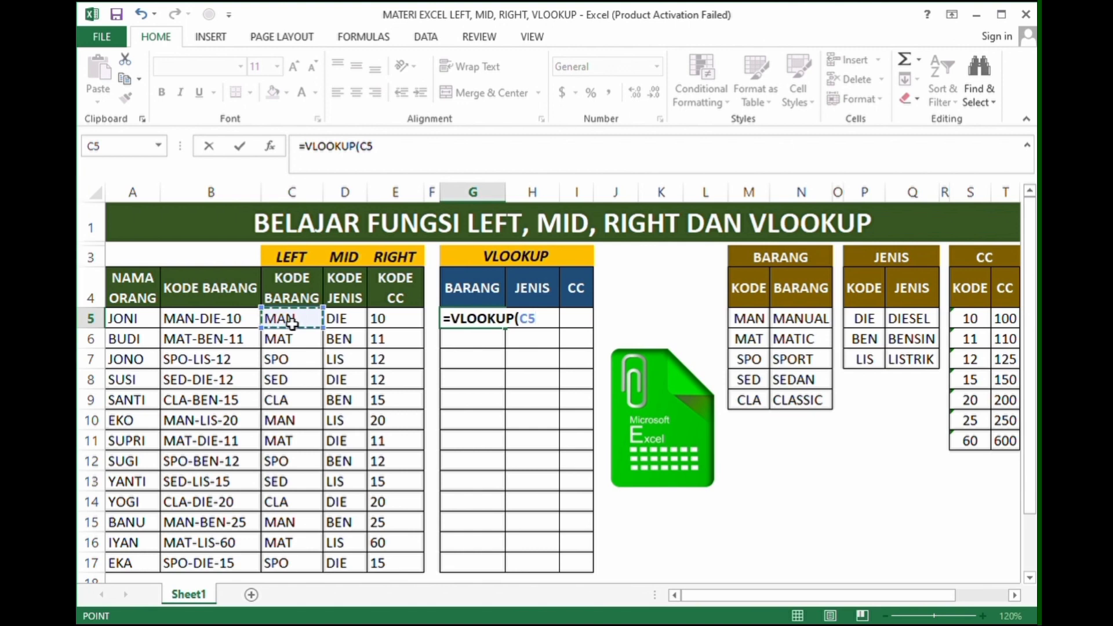
pyautogui.write(',')
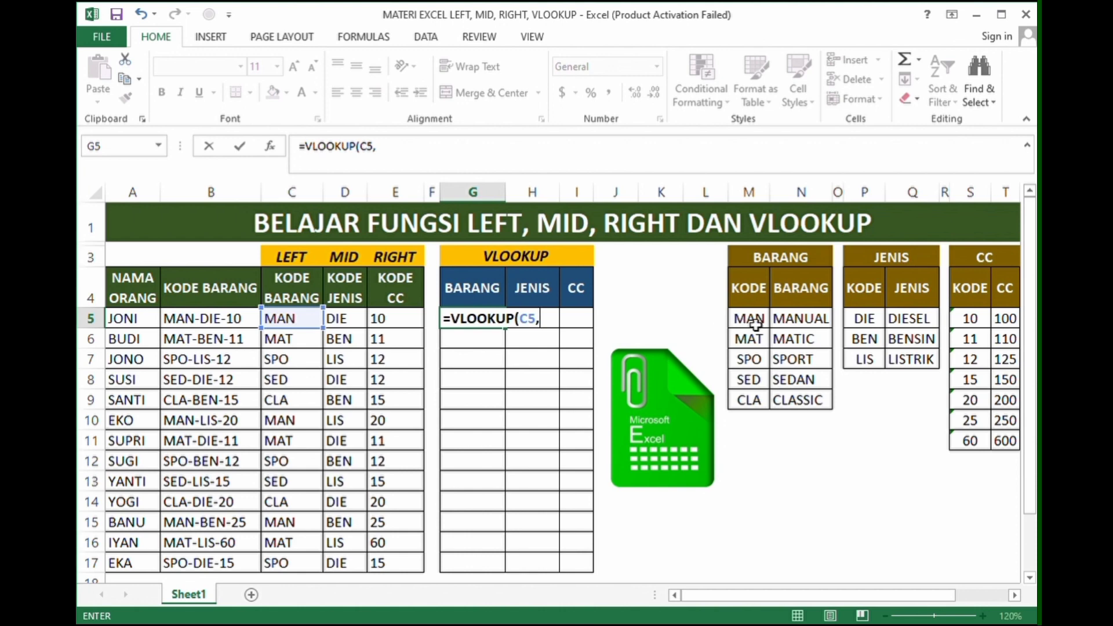
pyautogui.moveTo(755, 324); pyautogui.dragTo(801, 404)
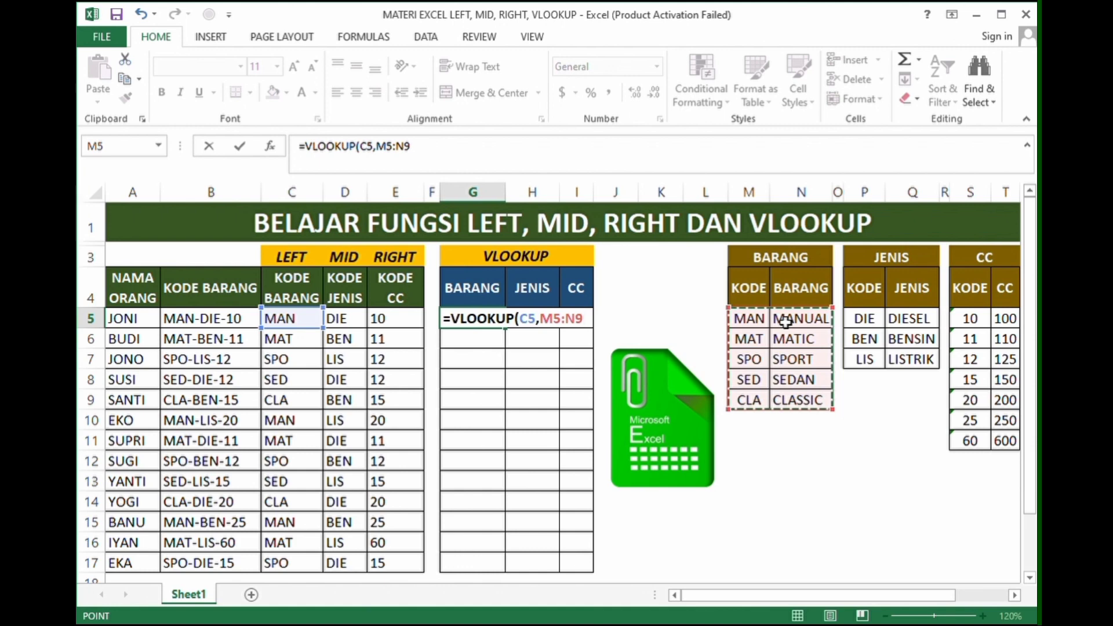
pyautogui.press('F4')
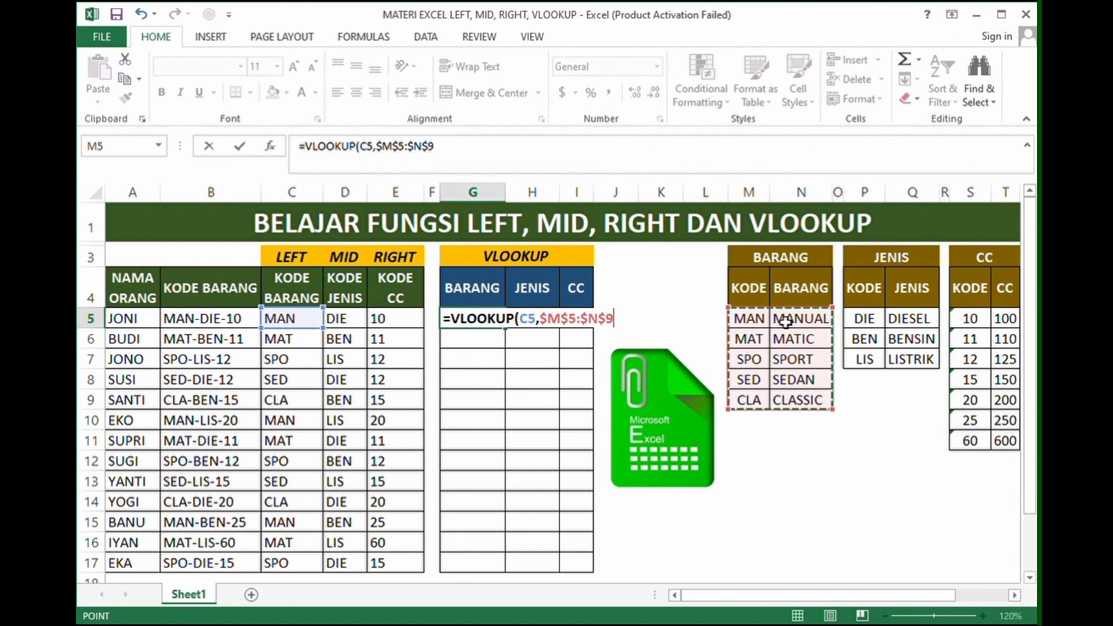
pyautogui.write(',')
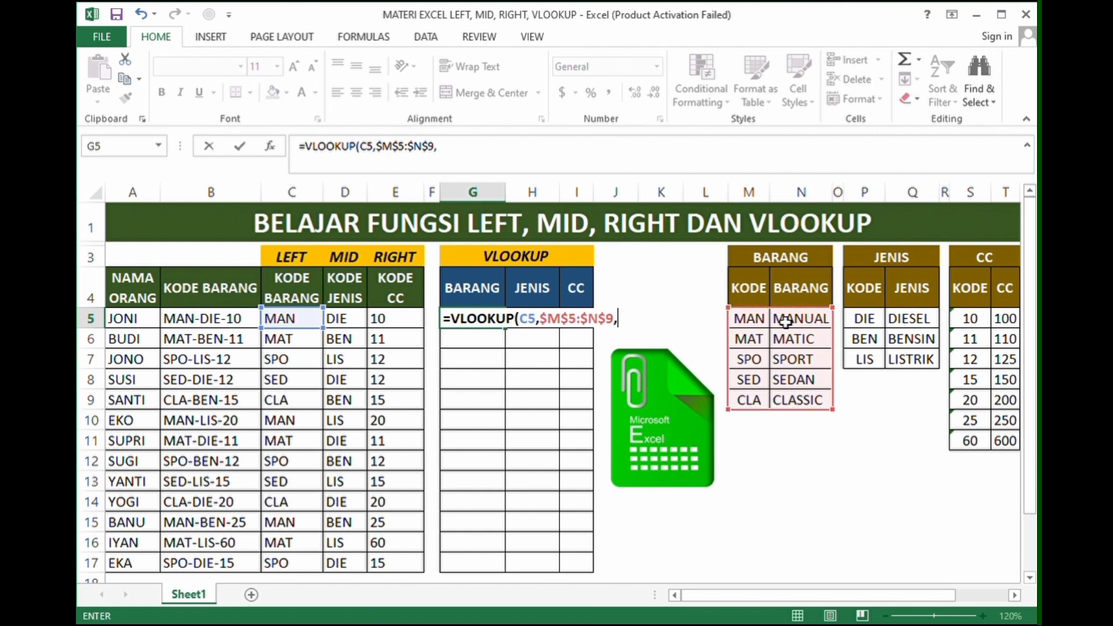
pyautogui.write('2,')
pyautogui.write('FALSE)')
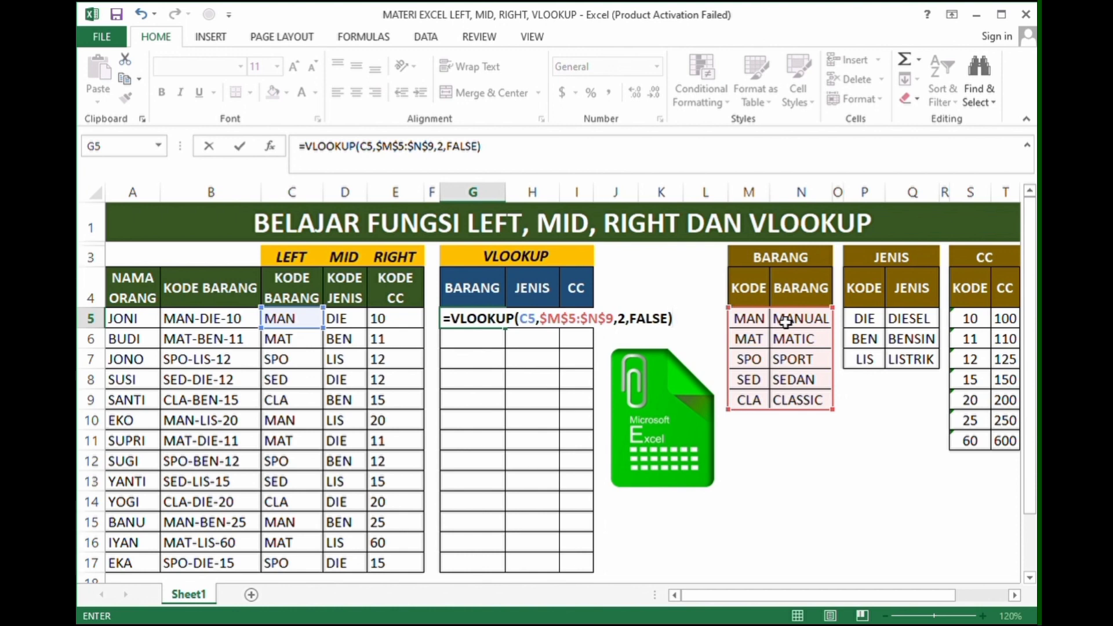
pyautogui.press('Return')
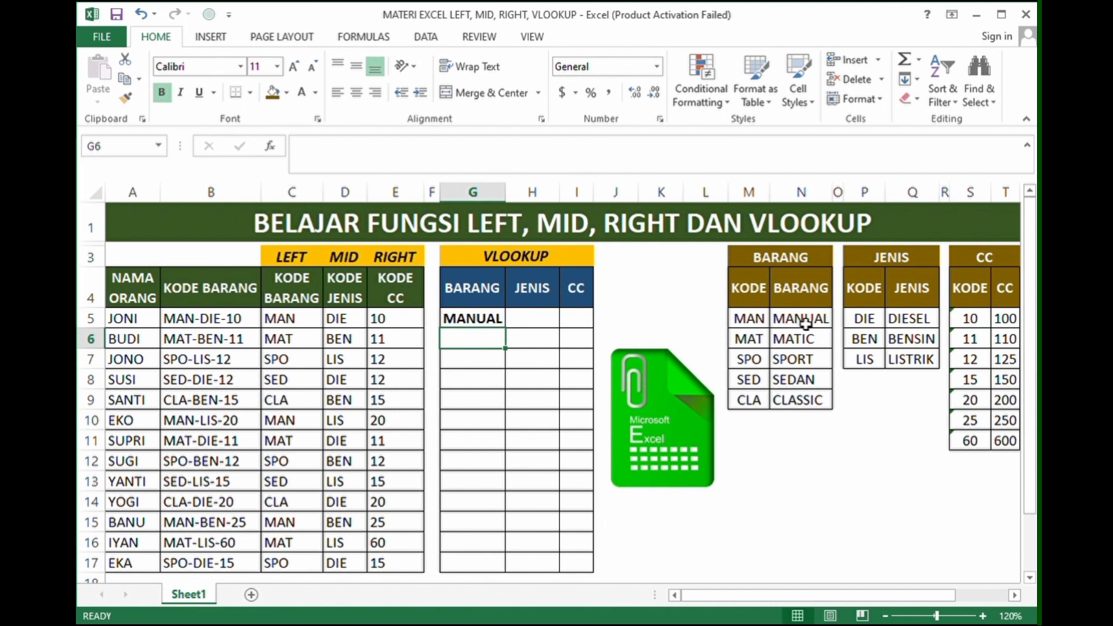
# Step: Fill the BARANG lookup formula from G5 down through G17
pyautogui.click(479, 319)
pyautogui.click(510, 331)
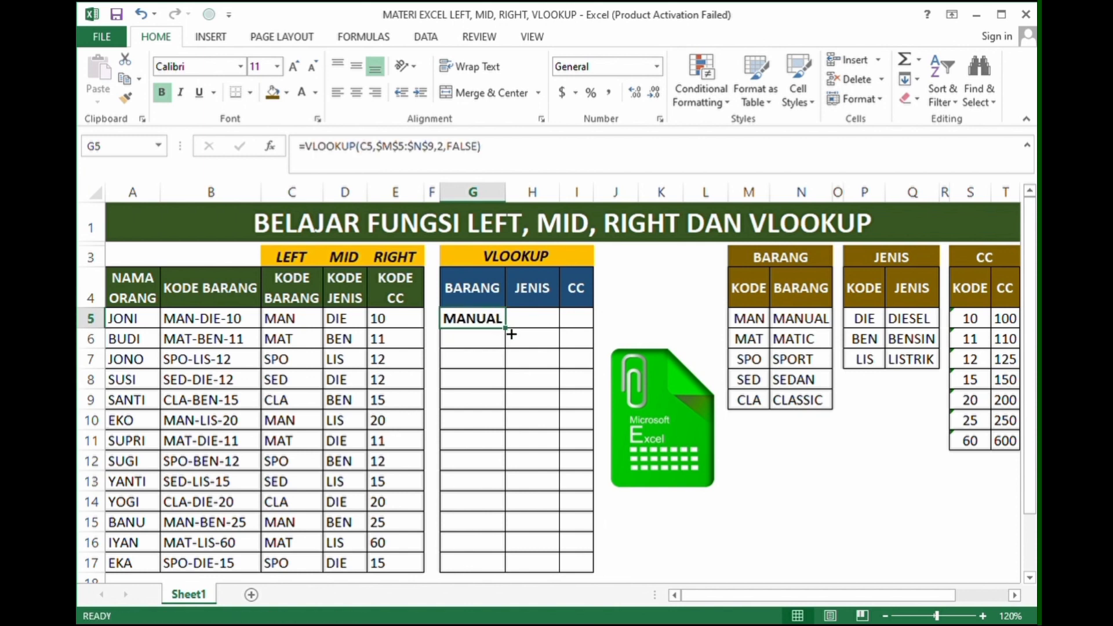
pyautogui.moveTo(512, 334); pyautogui.dragTo(494, 571)
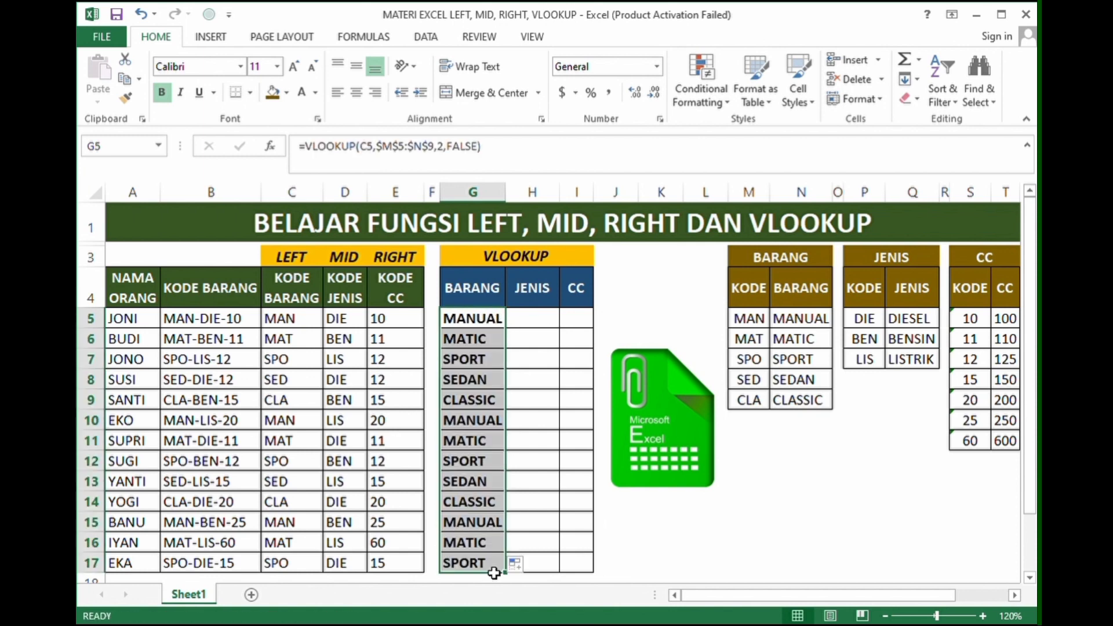
# Step: Check the BARANG results in rows 6, 8 and 14 against the matching KODE BARANG cells in column C
pyautogui.click(477, 338)
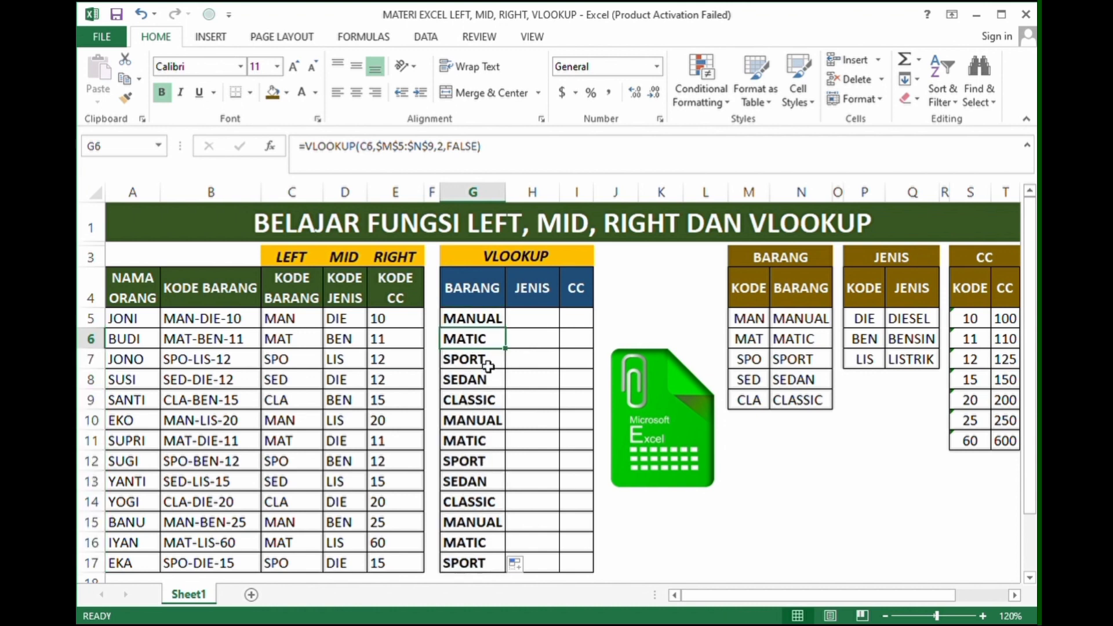
pyautogui.click(306, 342)
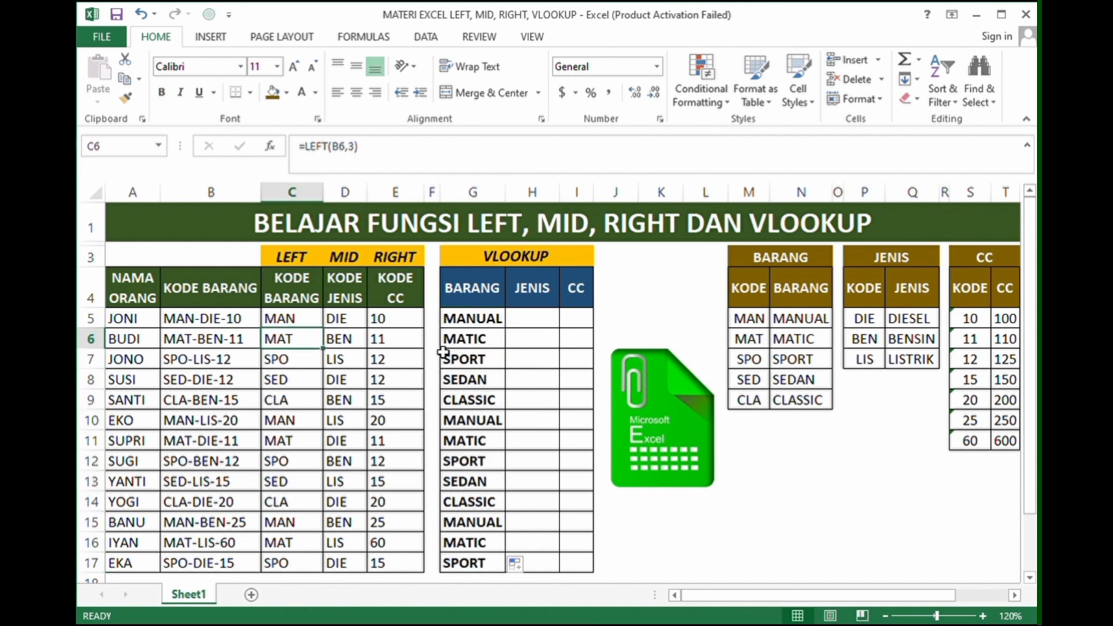
pyautogui.click(467, 340)
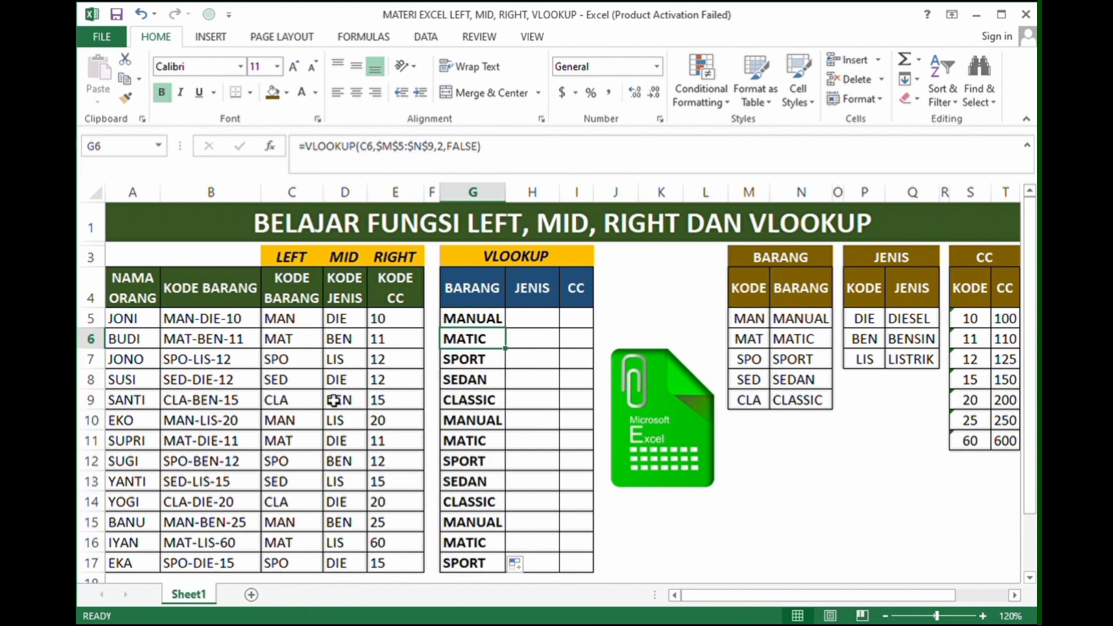
pyautogui.click(290, 386)
pyautogui.click(466, 385)
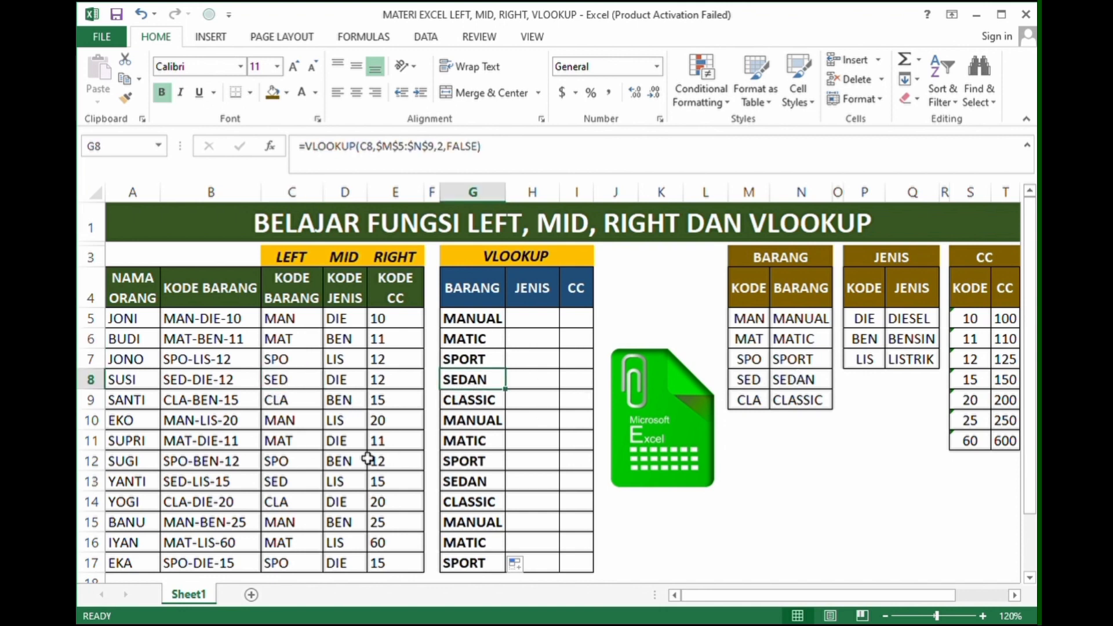
pyautogui.click(291, 501)
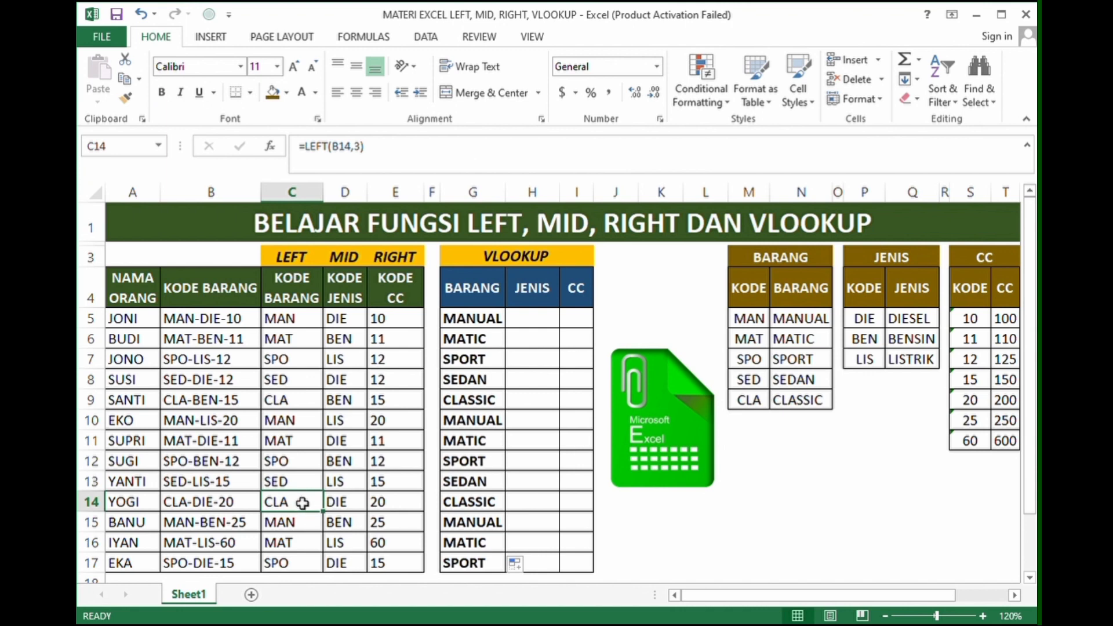
pyautogui.click(470, 502)
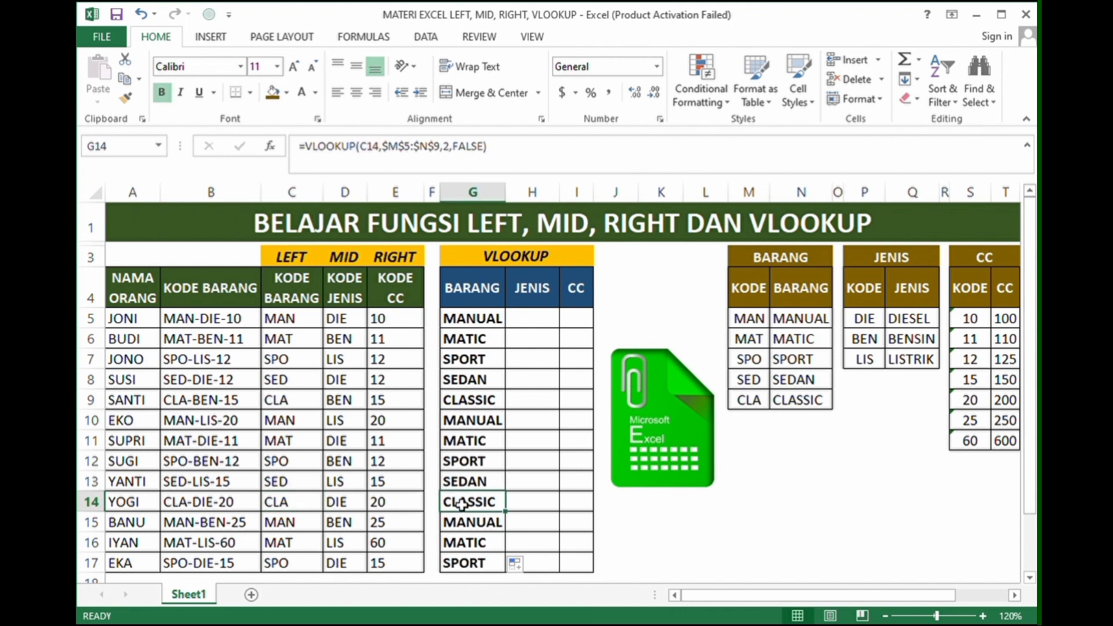
# Step: Start a VLOOKUP formula in H5 under JENIS with the KODE JENIS cell D5 as the lookup value
pyautogui.click(488, 324)
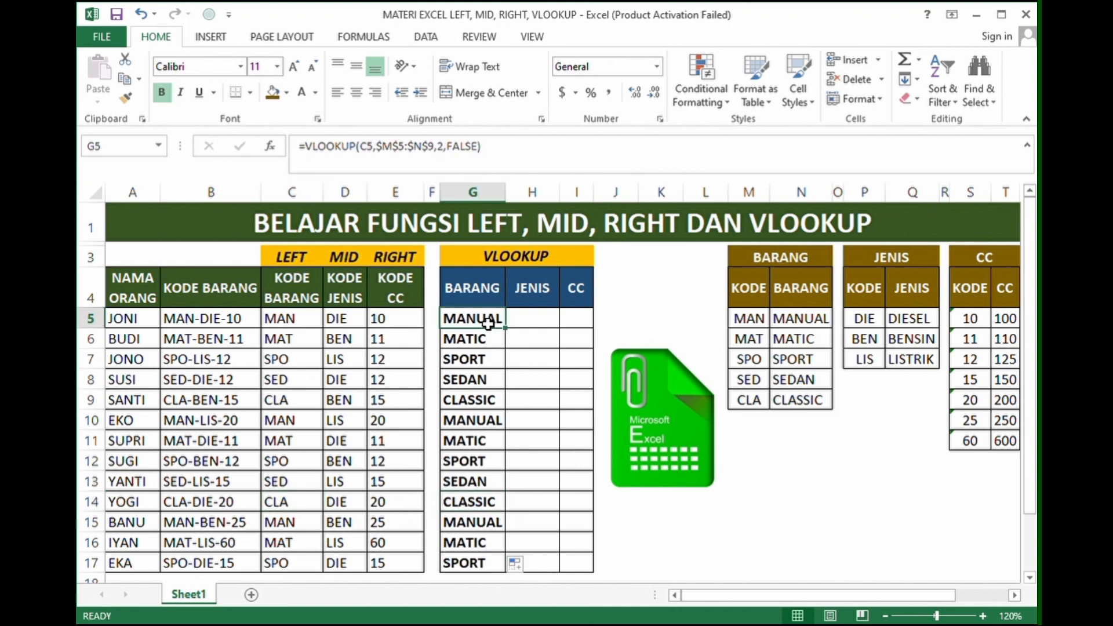
pyautogui.hotkey('ctrl', 'c')
pyautogui.doubleClick(550, 321)
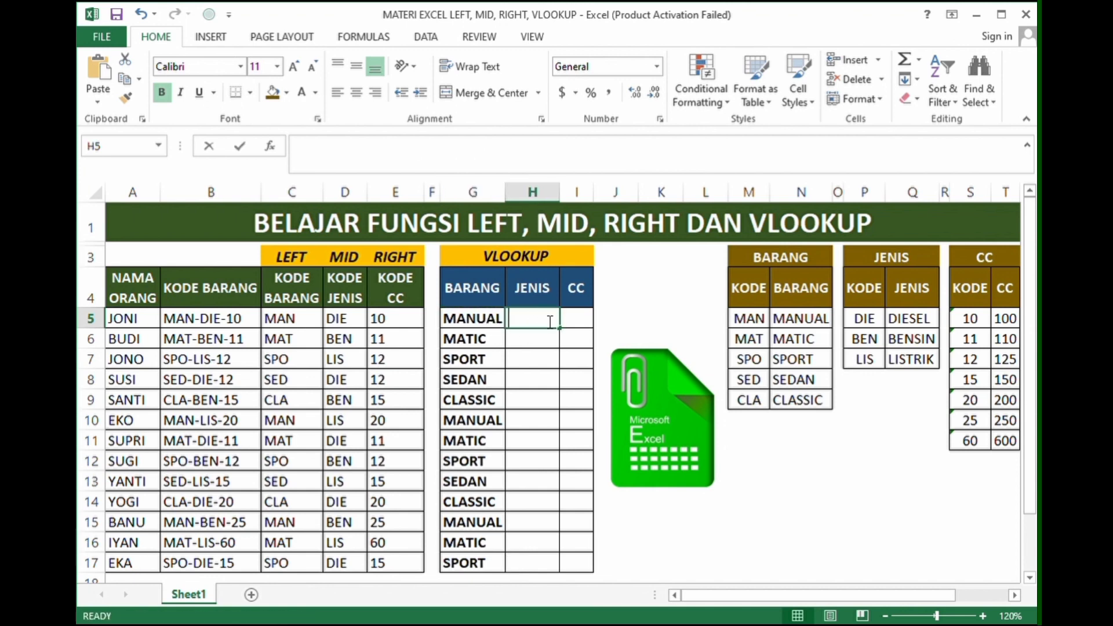
pyautogui.write('=V')
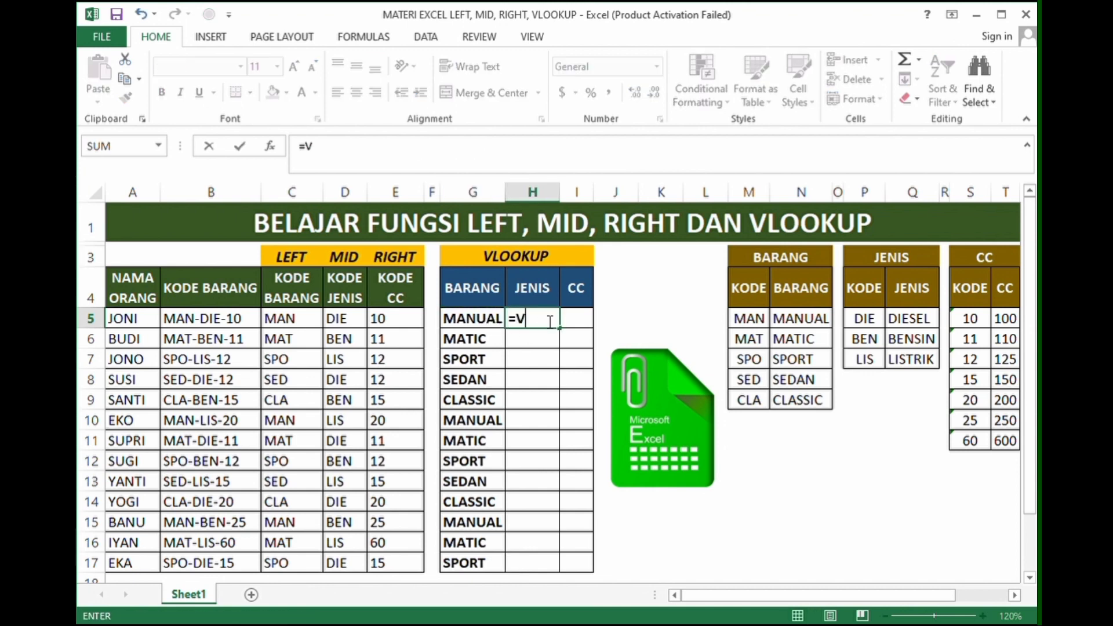
pyautogui.write('LOOKUP(')
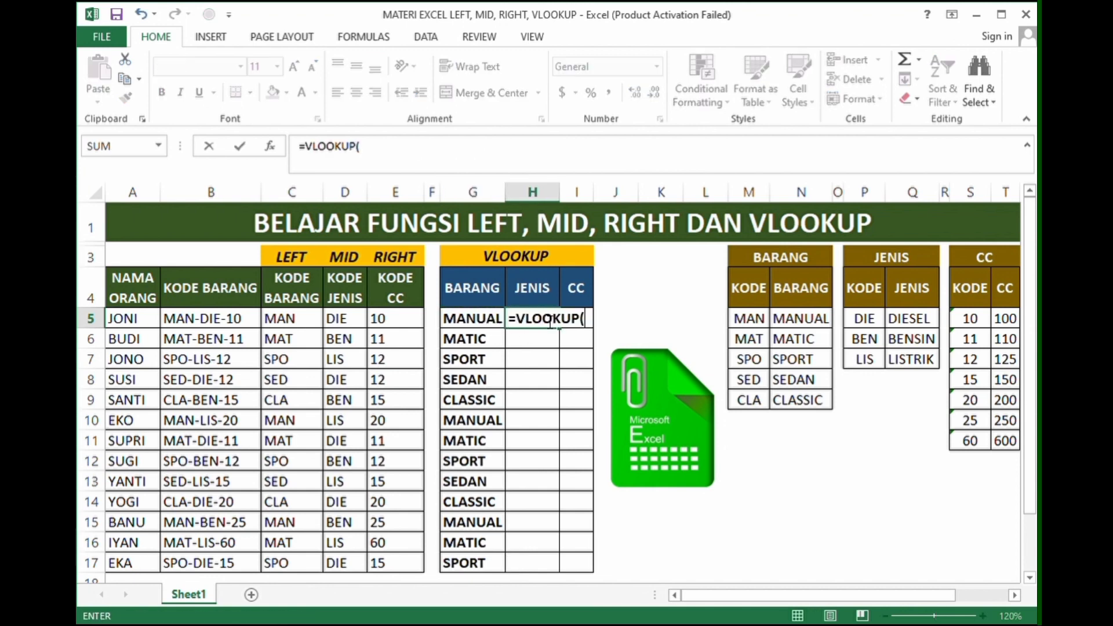
pyautogui.press('Left')
pyautogui.press('Left')
pyautogui.press('Left')
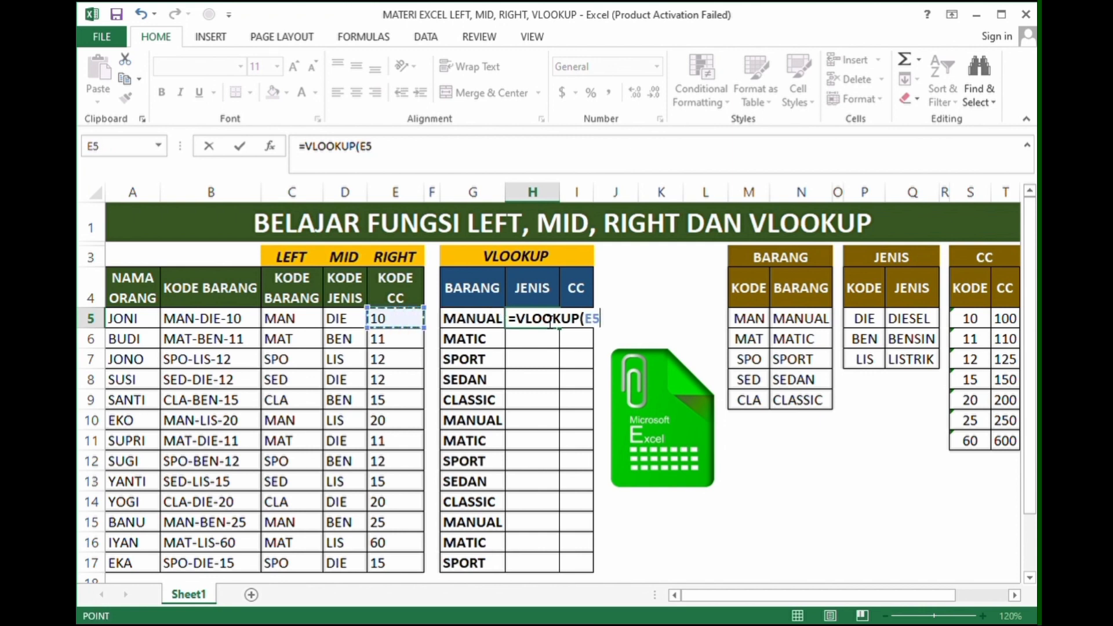
pyautogui.press('Left')
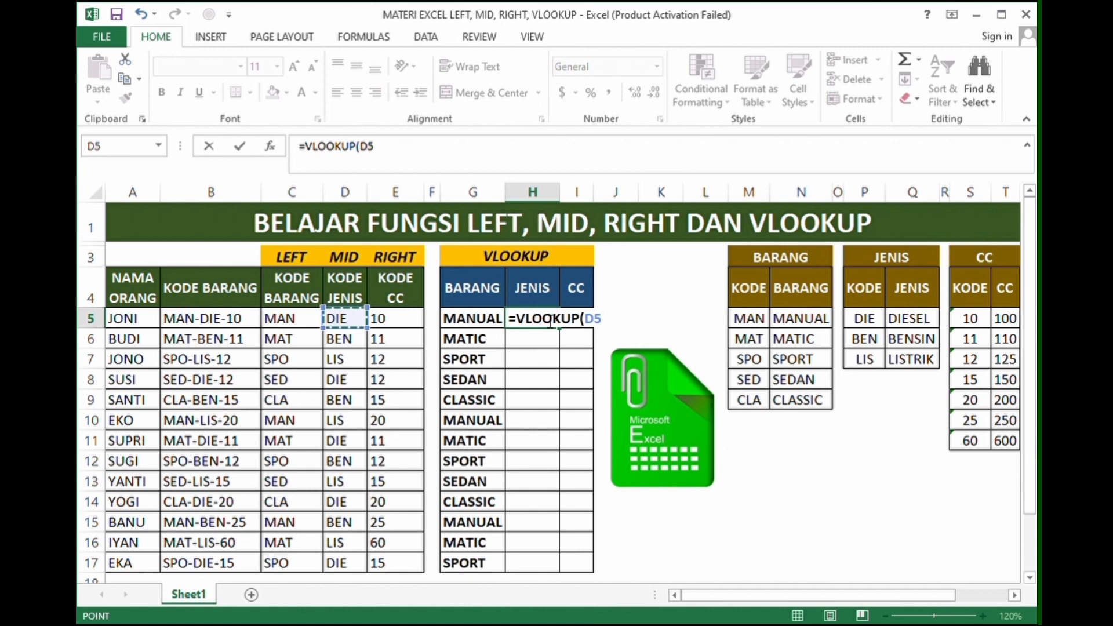
# Step: Complete the H5 formula with the absolute JENIS table range $P$5:$Q$7, column index 2 and FALSE
pyautogui.write(',')
pyautogui.moveTo(867, 323); pyautogui.dragTo(867, 325)
pyautogui.hotkey('shift', 'Down')
pyautogui.hotkey('shift', 'Down')
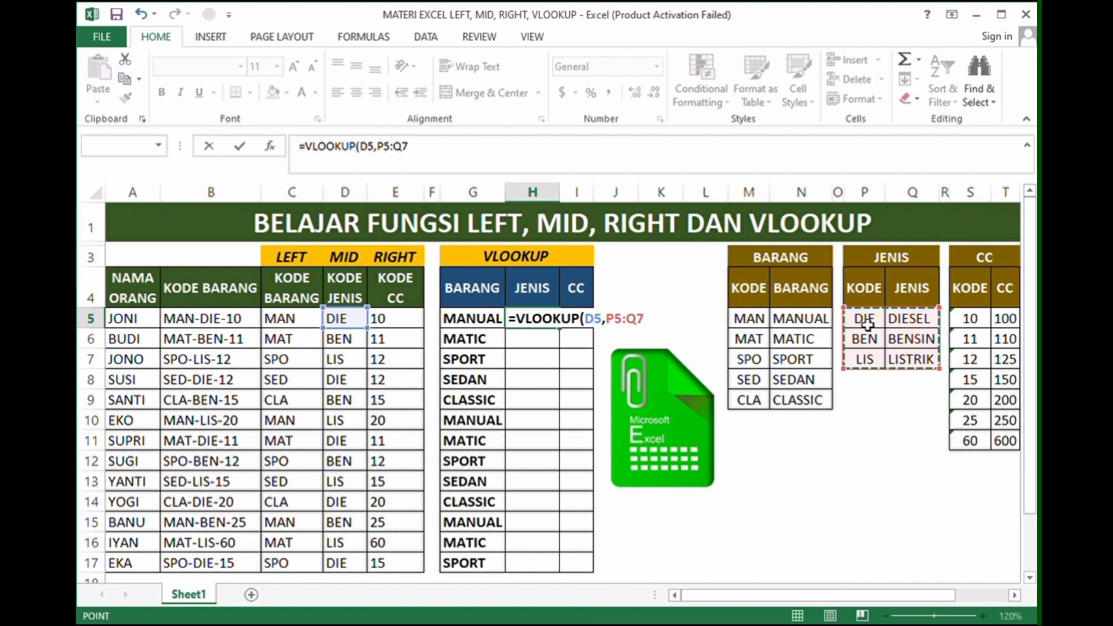
pyautogui.press('F4')
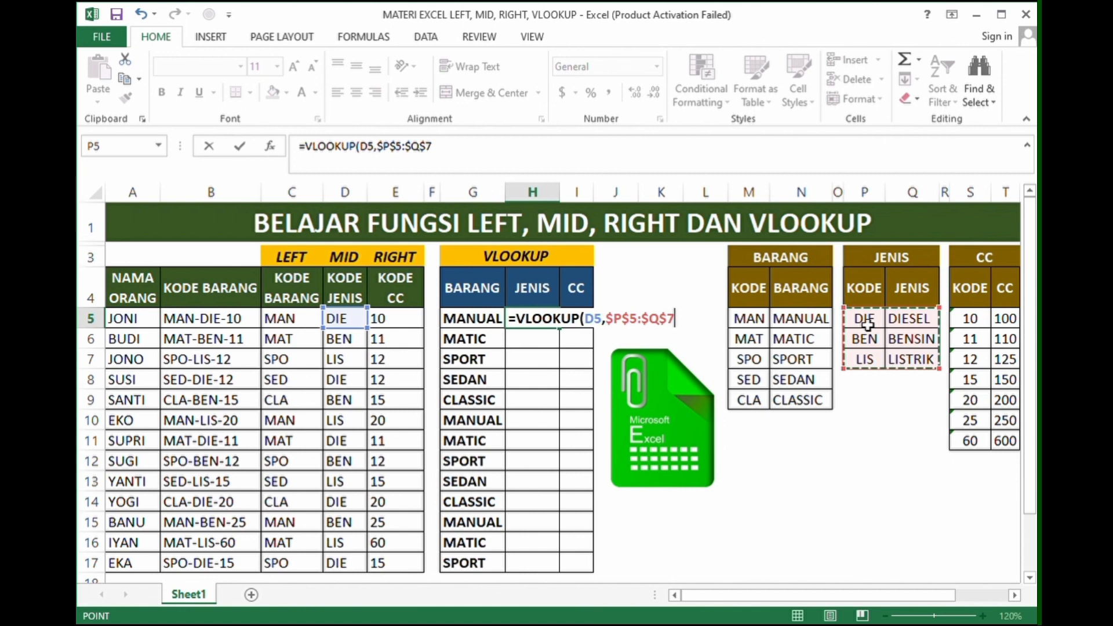
pyautogui.write(',')
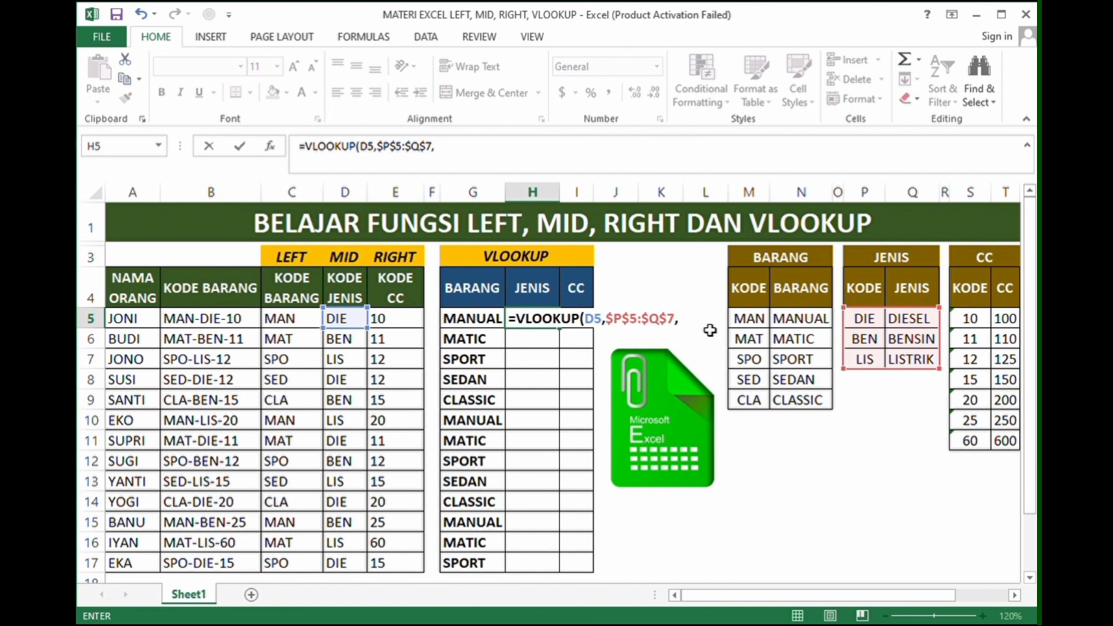
pyautogui.write('2')
pyautogui.write(',FALSE)')
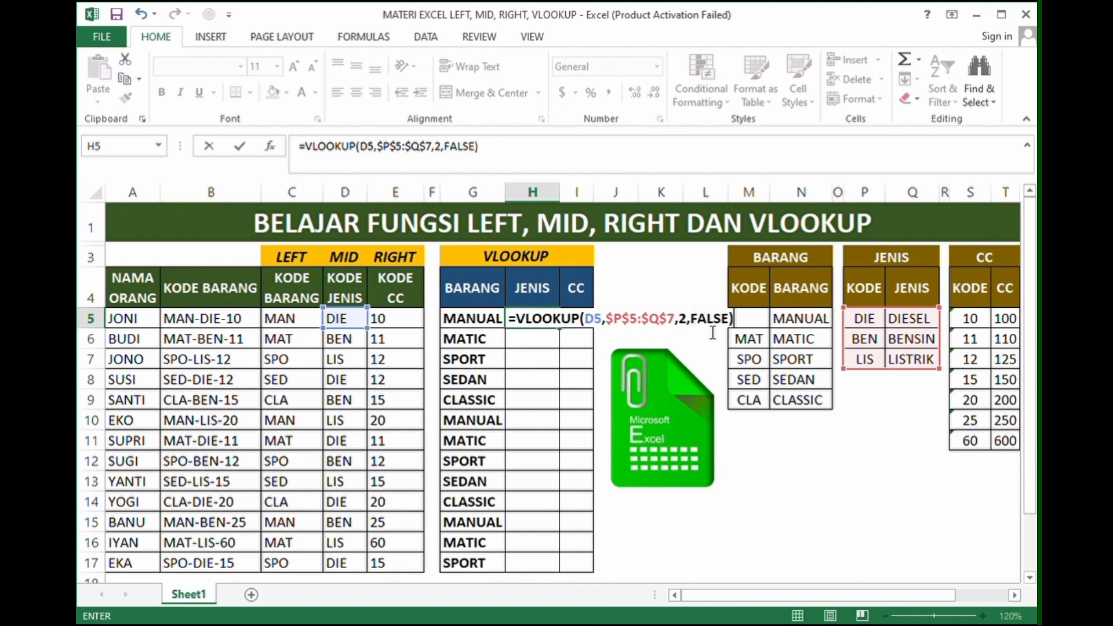
pyautogui.press('Return')
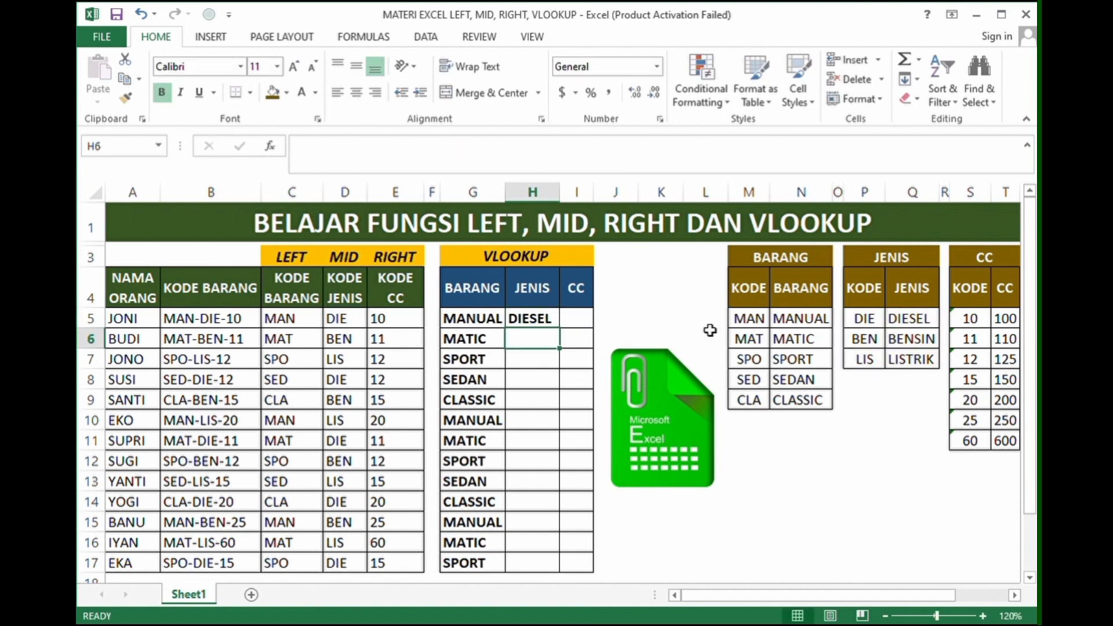
# Step: Start a VLOOKUP formula in I5 under CC with the KODE CC cell E5 as the lookup value
pyautogui.click(574, 323)
pyautogui.write('=VLOOK')
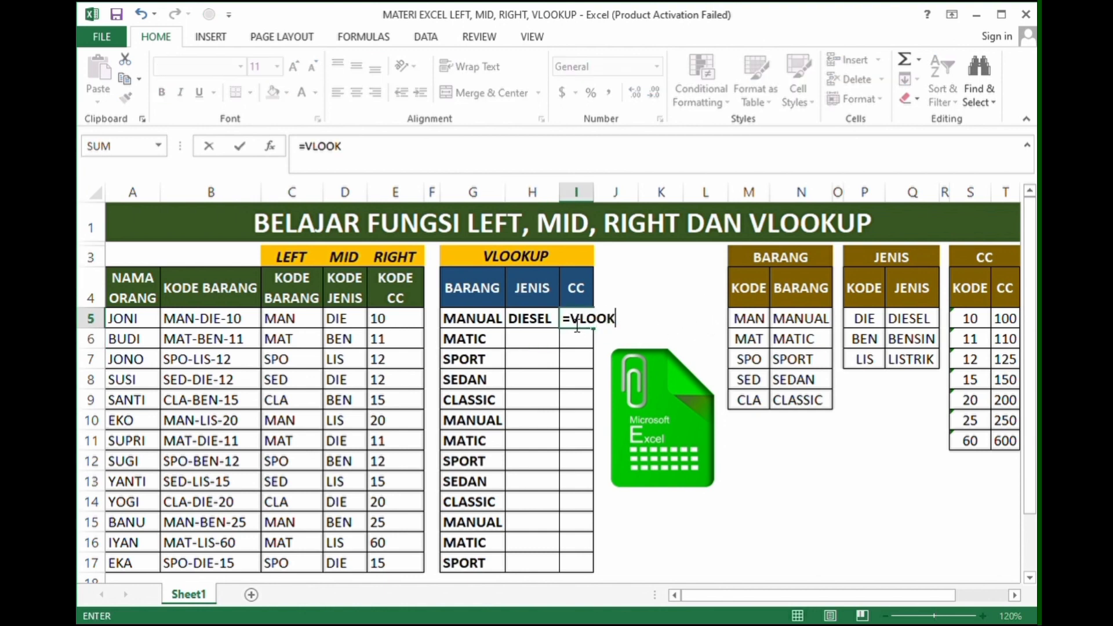
pyautogui.write('UP(')
pyautogui.press('Left')
pyautogui.press('Left')
pyautogui.press('Left')
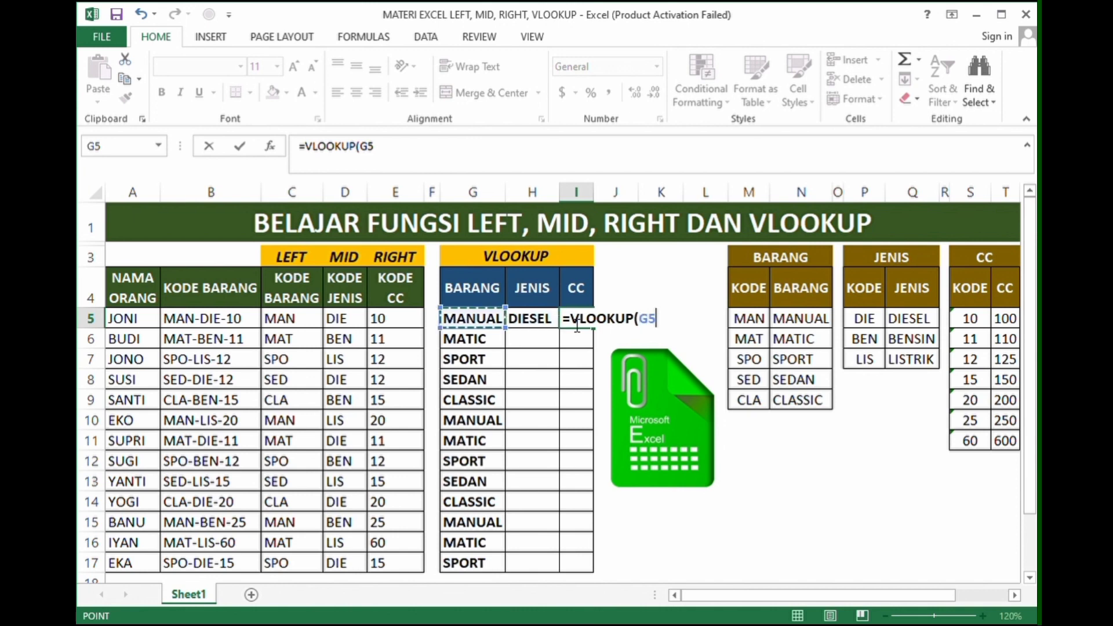
pyautogui.press('Left')
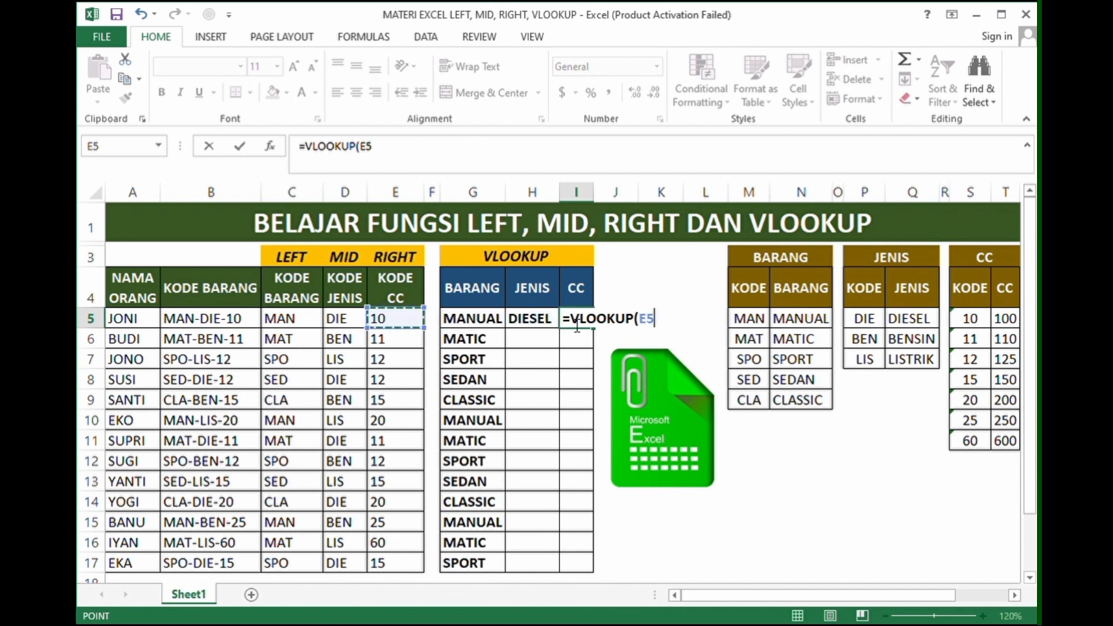
pyautogui.write(',')
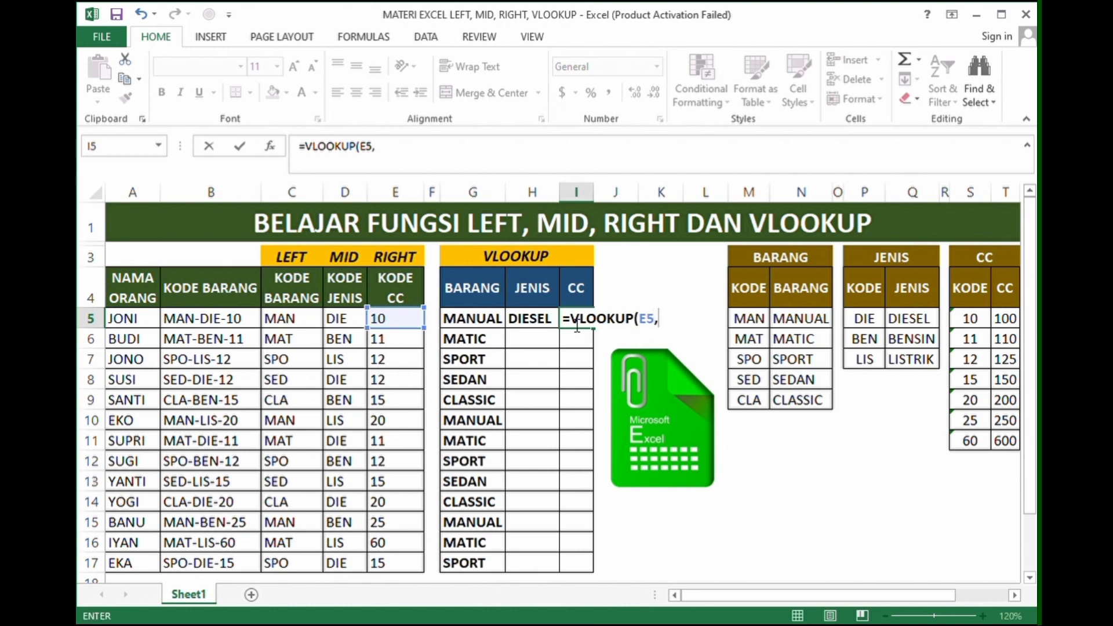
# Step: Complete the I5 formula with the absolute CC table range $S$5:$T$11, column index 2 and FALSE
pyautogui.click(974, 318)
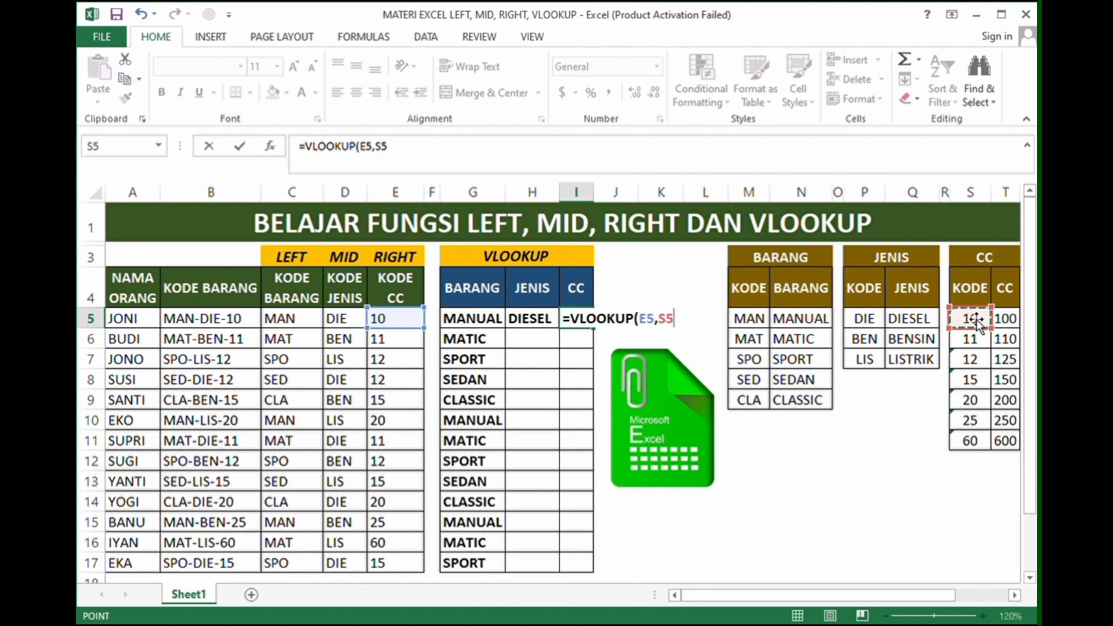
pyautogui.hotkey('shift', 'Right')
pyautogui.hotkey('ctrl', 'shift', 'Down')
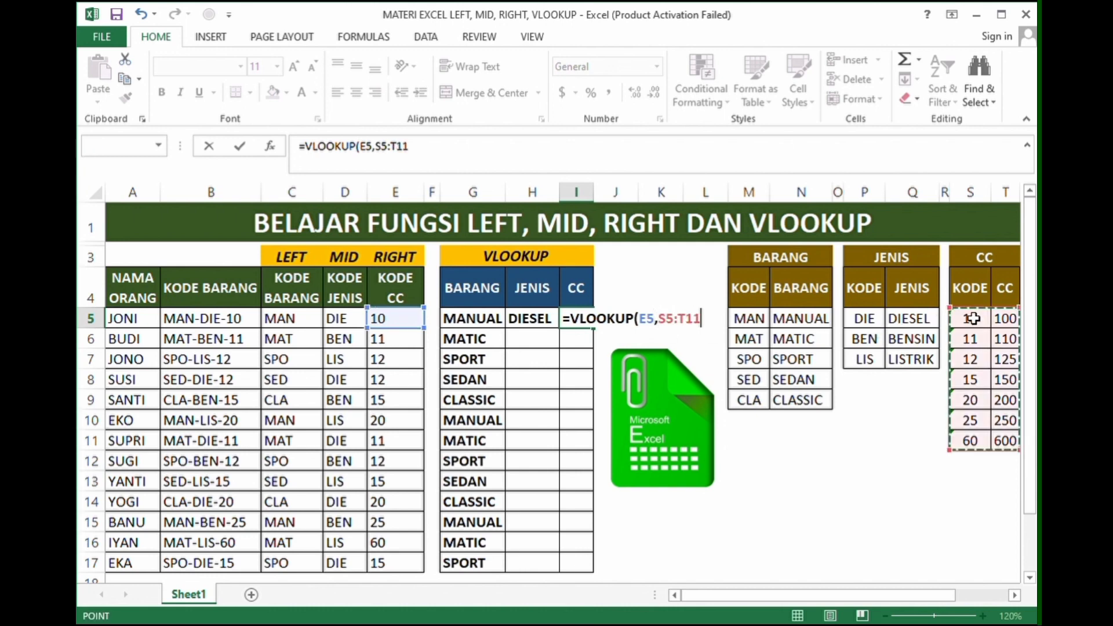
pyautogui.press('F4')
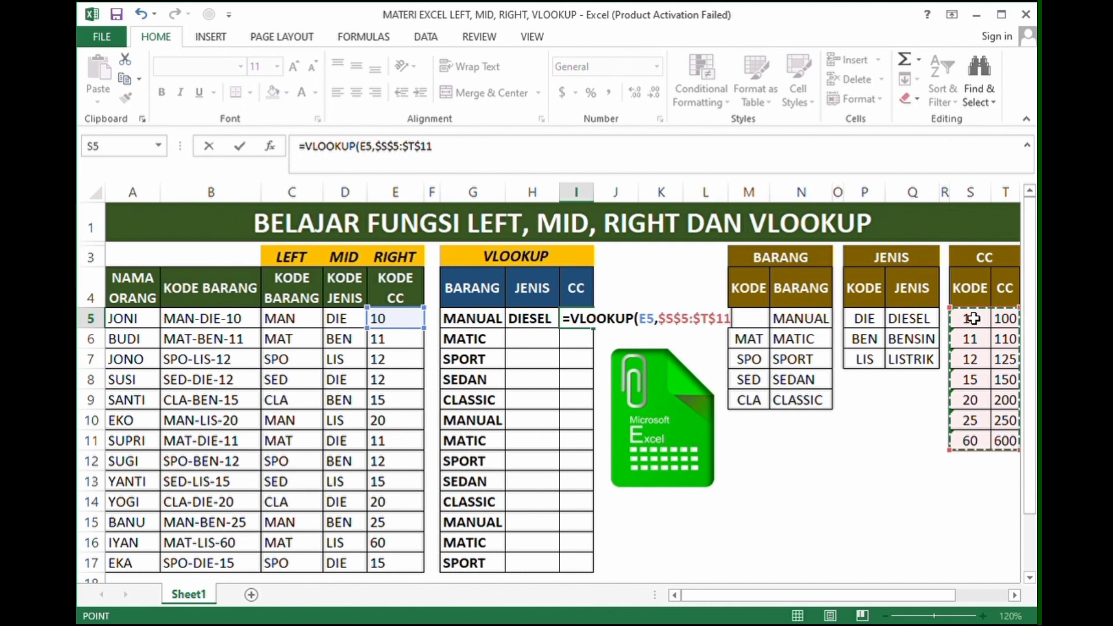
pyautogui.write(',')
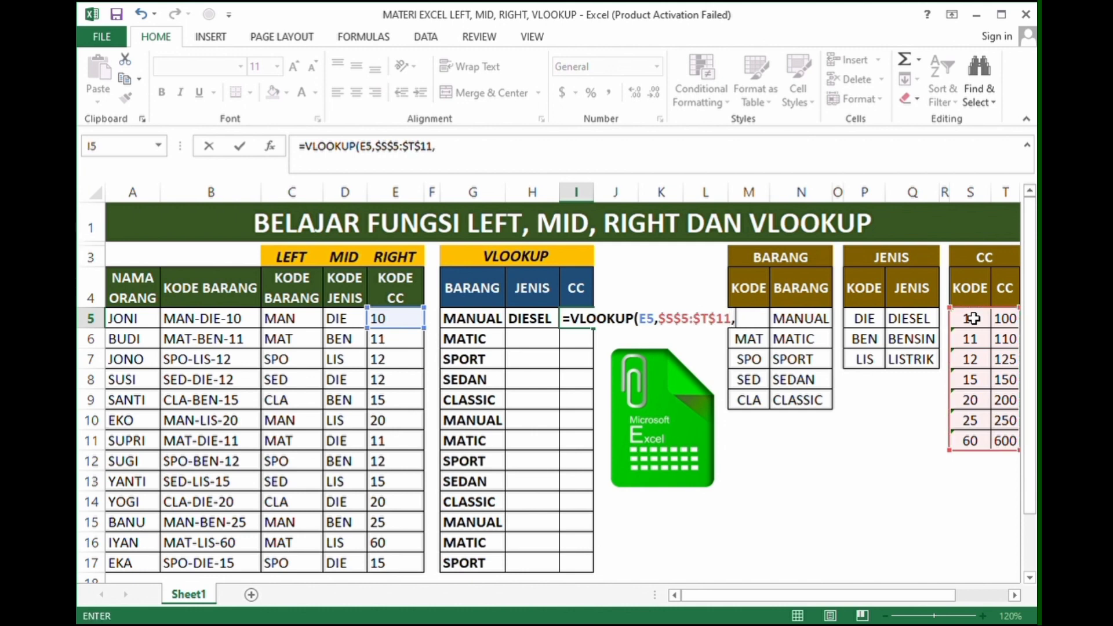
pyautogui.write('2,FALSE)')
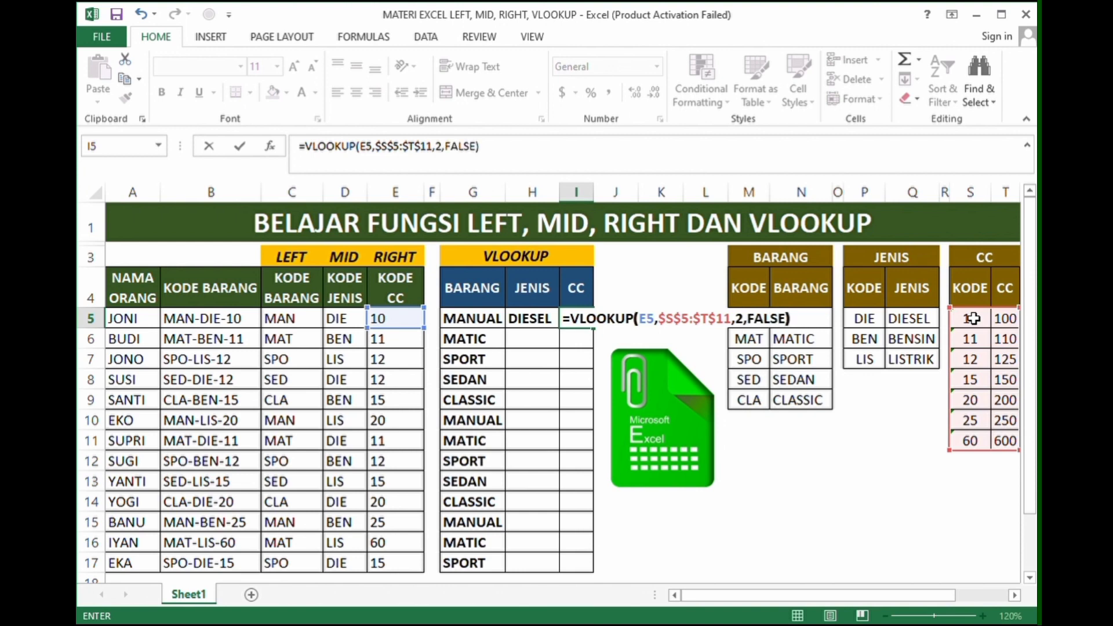
pyautogui.press('Return')
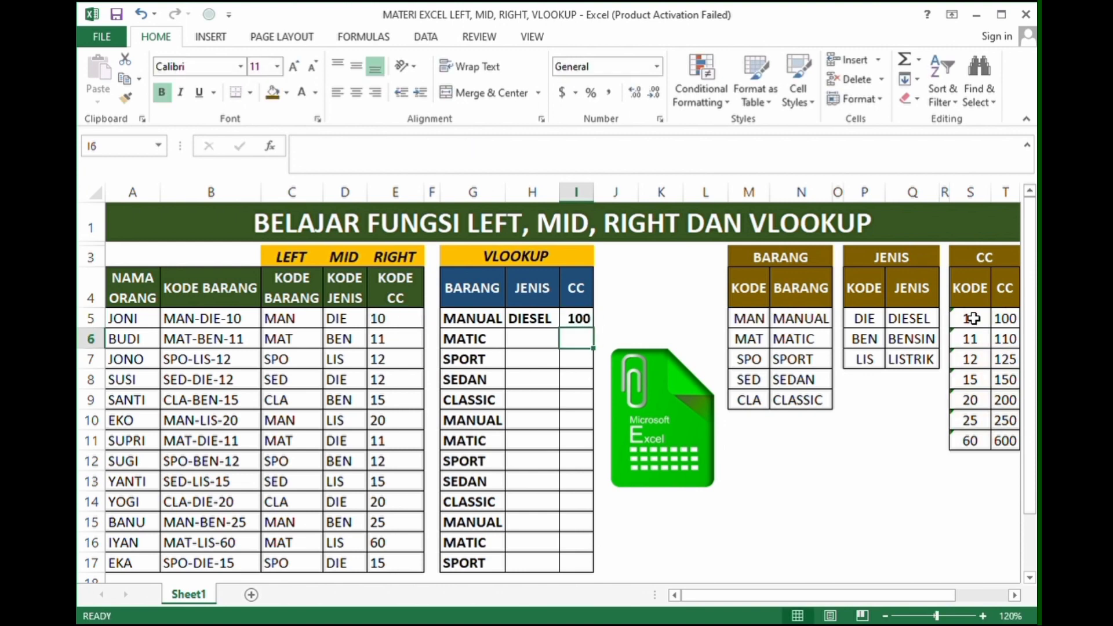
# Step: Fill the JENIS and CC lookup formulas from H5:I5 down through row 17
pyautogui.click(536, 322)
pyautogui.moveTo(579, 322); pyautogui.dragTo(577, 563)
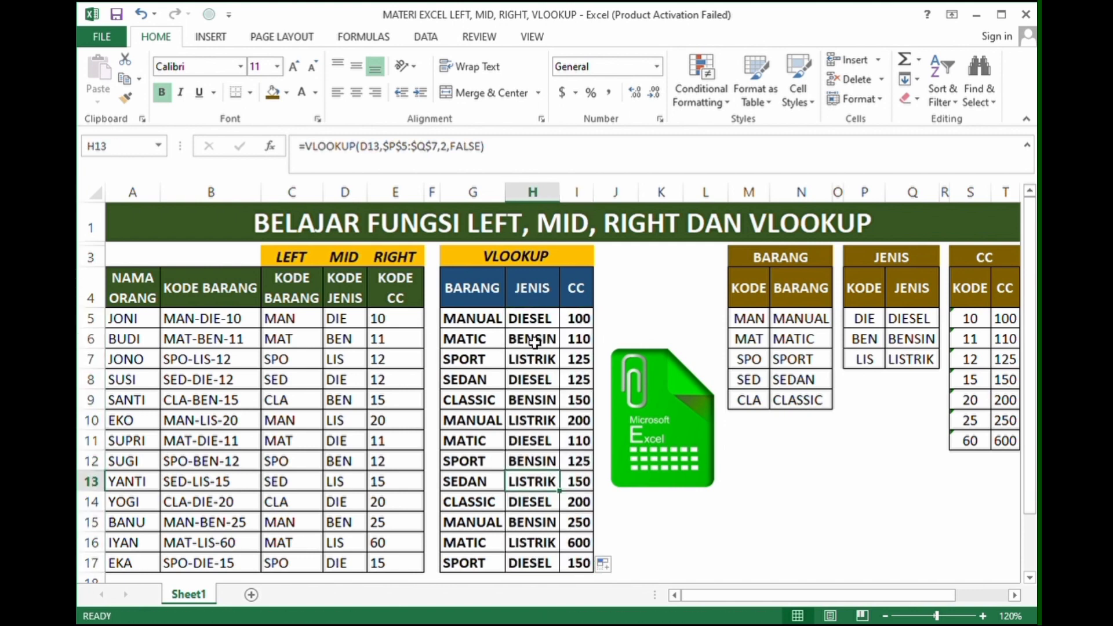
# Step: Check the JENIS results in rows 9 and 13 against their KODE JENIS cells and the JENIS lookup table
pyautogui.click(534, 340)
pyautogui.click(336, 406)
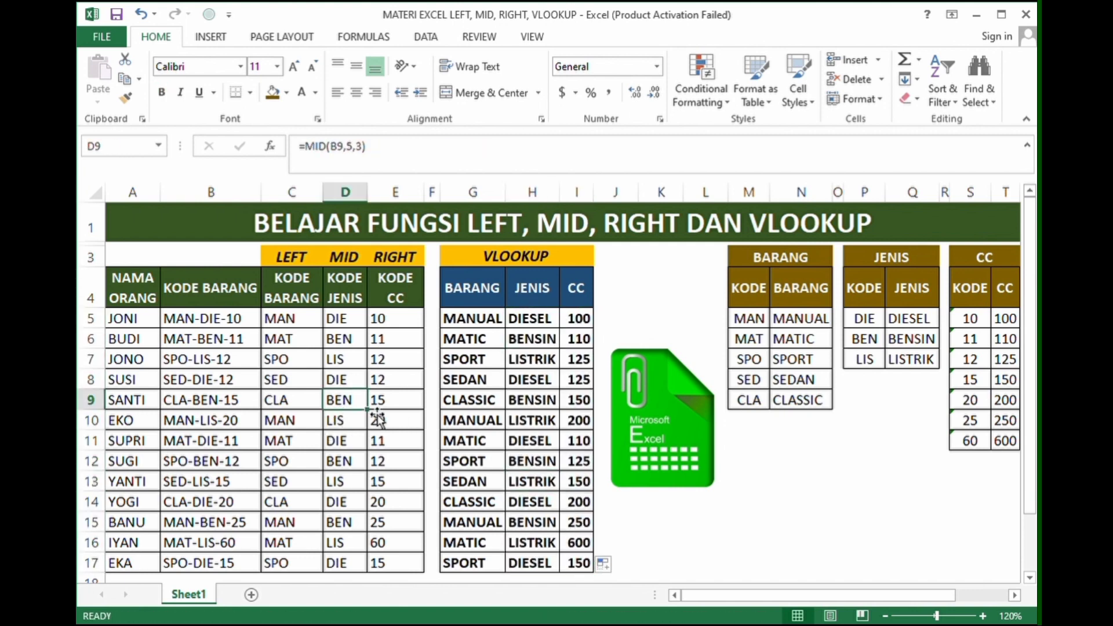
pyautogui.click(535, 402)
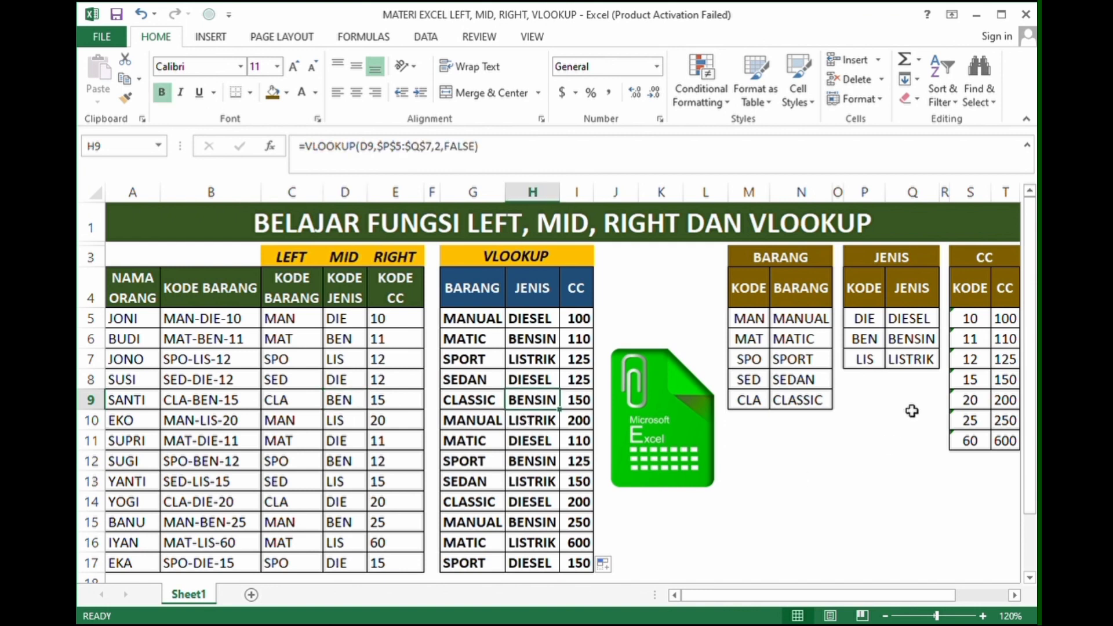
pyautogui.click(876, 343)
pyautogui.click(893, 345)
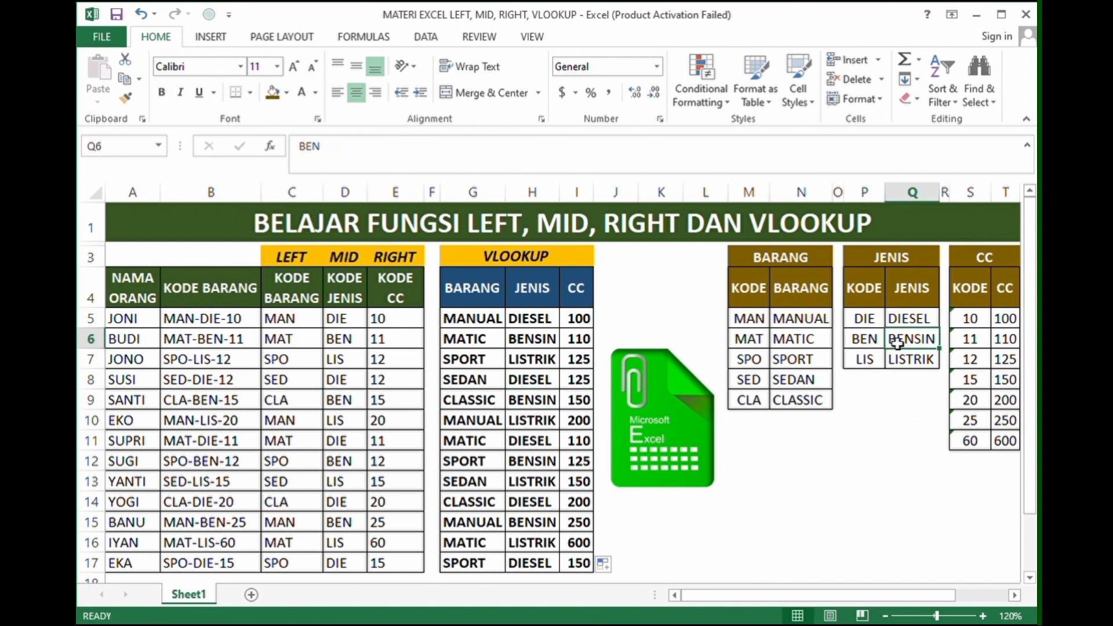
pyautogui.click(359, 485)
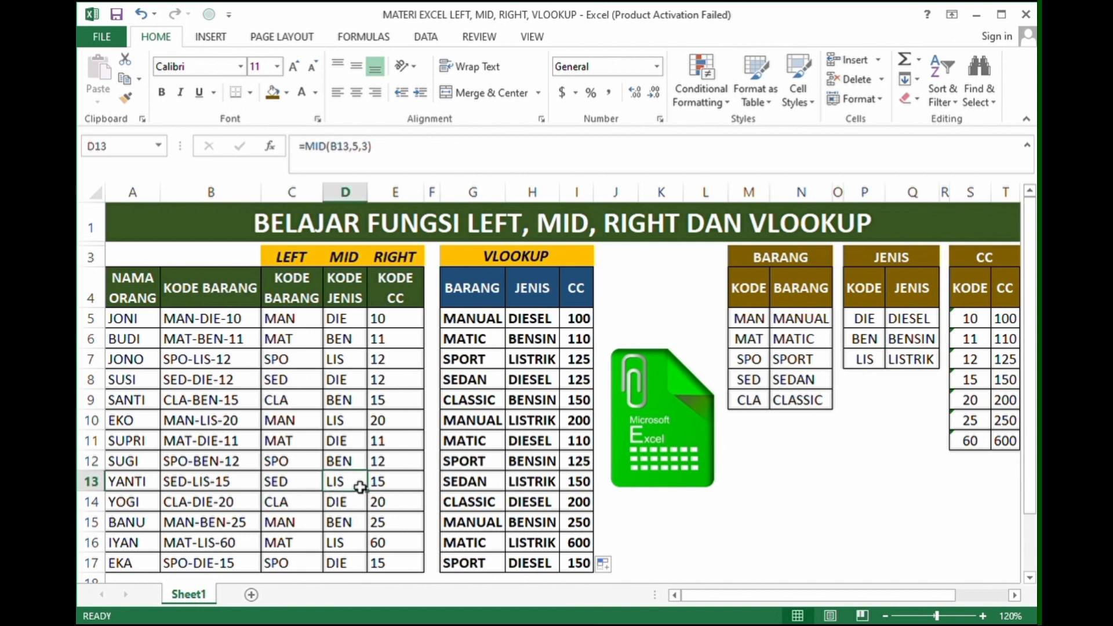
pyautogui.click(534, 486)
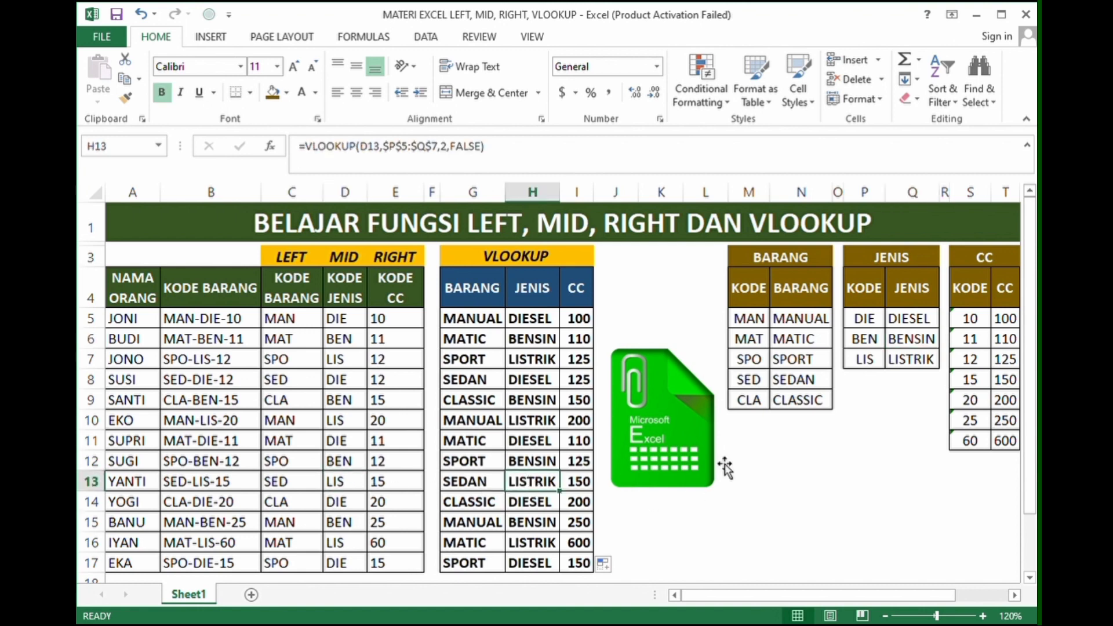
pyautogui.click(872, 360)
pyautogui.click(920, 362)
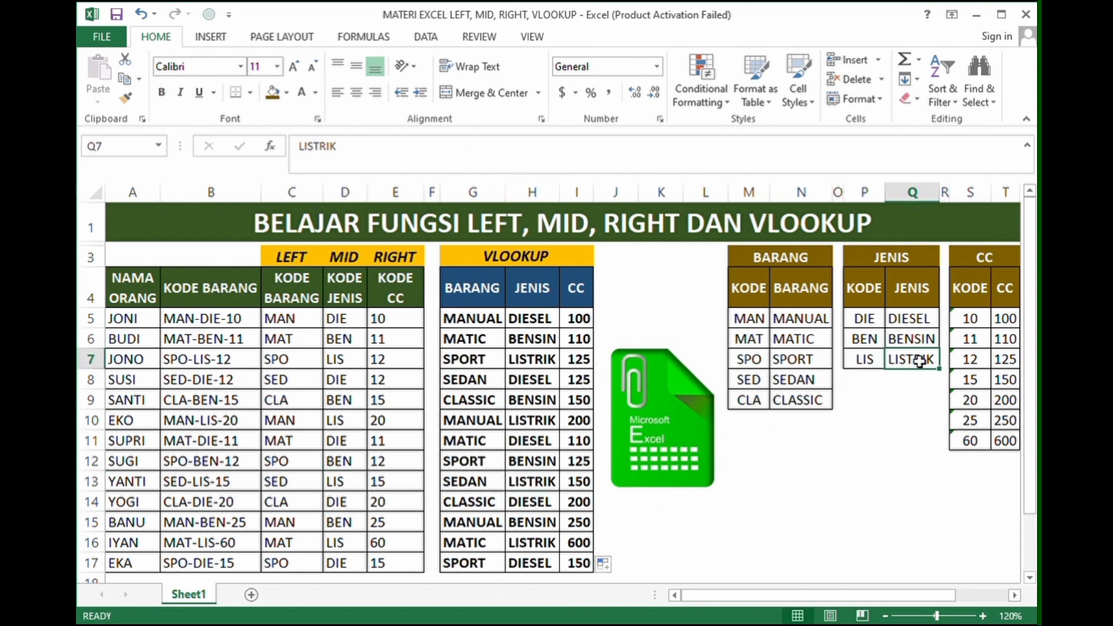
# Step: Check the CC results in rows 5, 10 and 16 against the matching KODE CC cells in column E
pyautogui.click(406, 328)
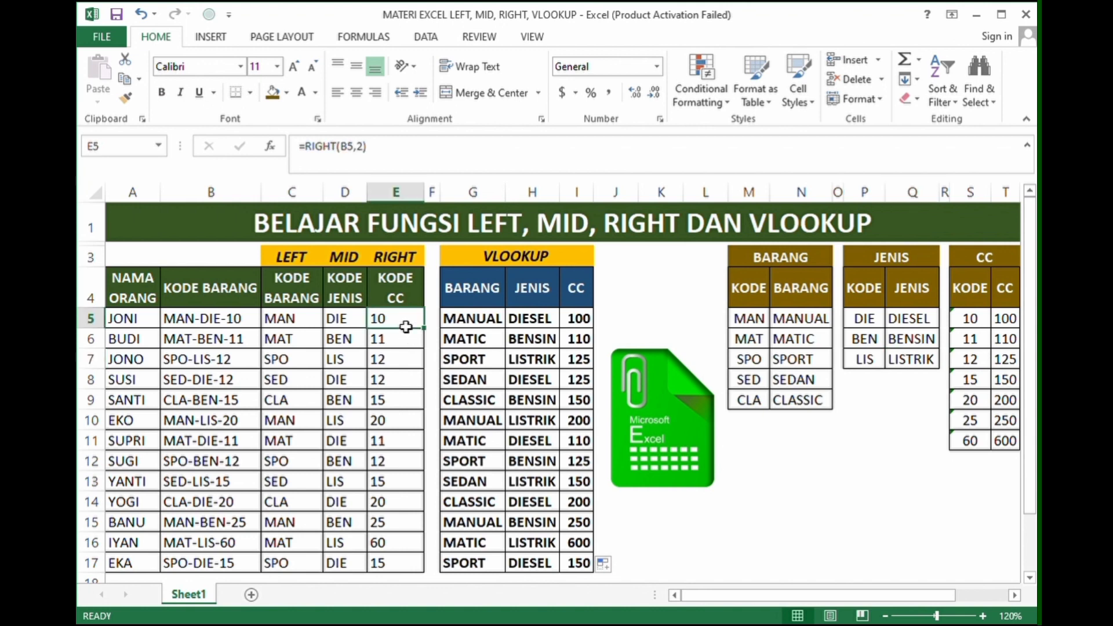
pyautogui.click(578, 330)
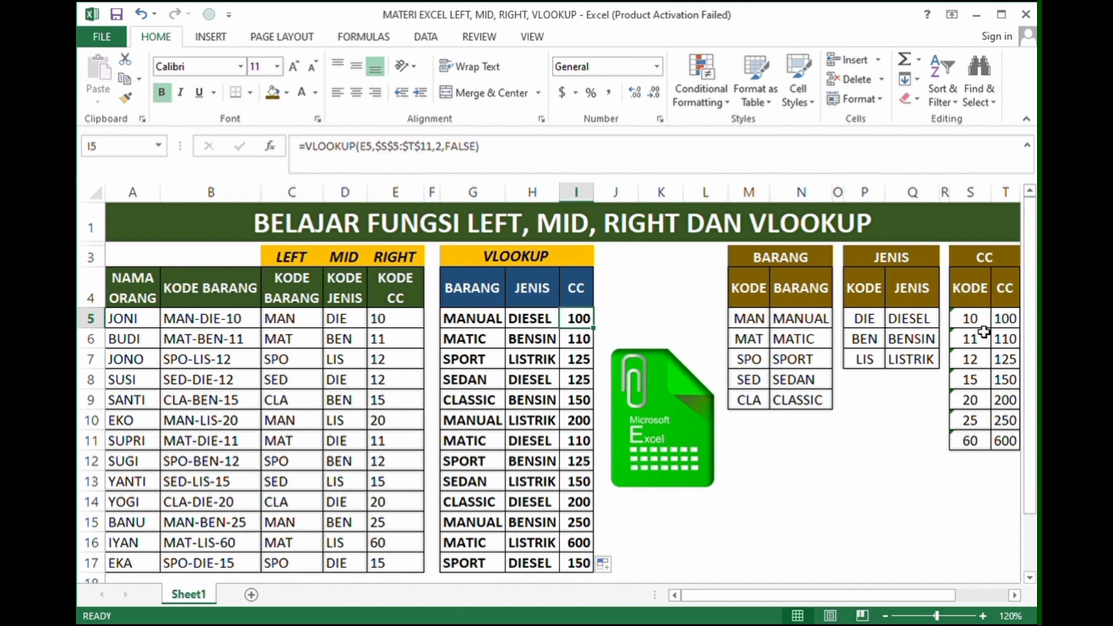
pyautogui.click(416, 427)
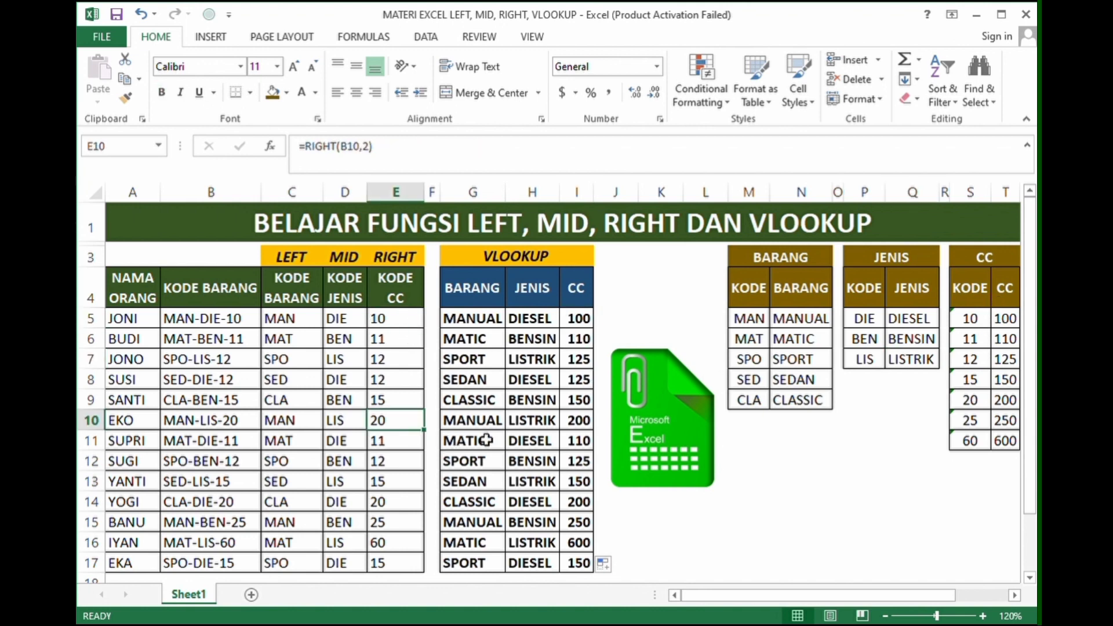
pyautogui.click(576, 423)
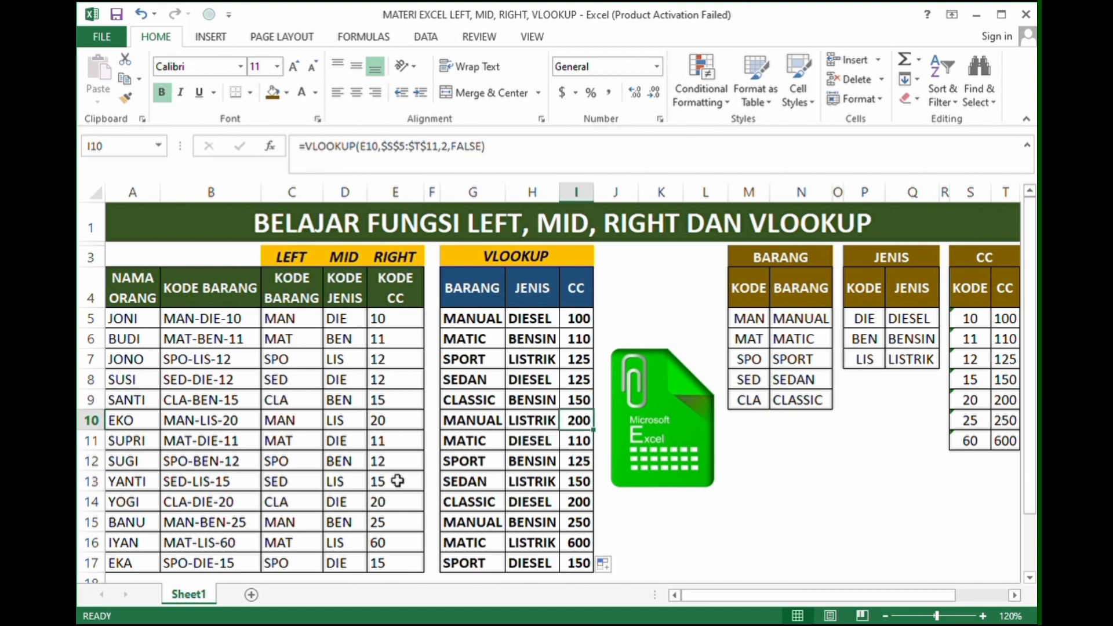
pyautogui.click(382, 543)
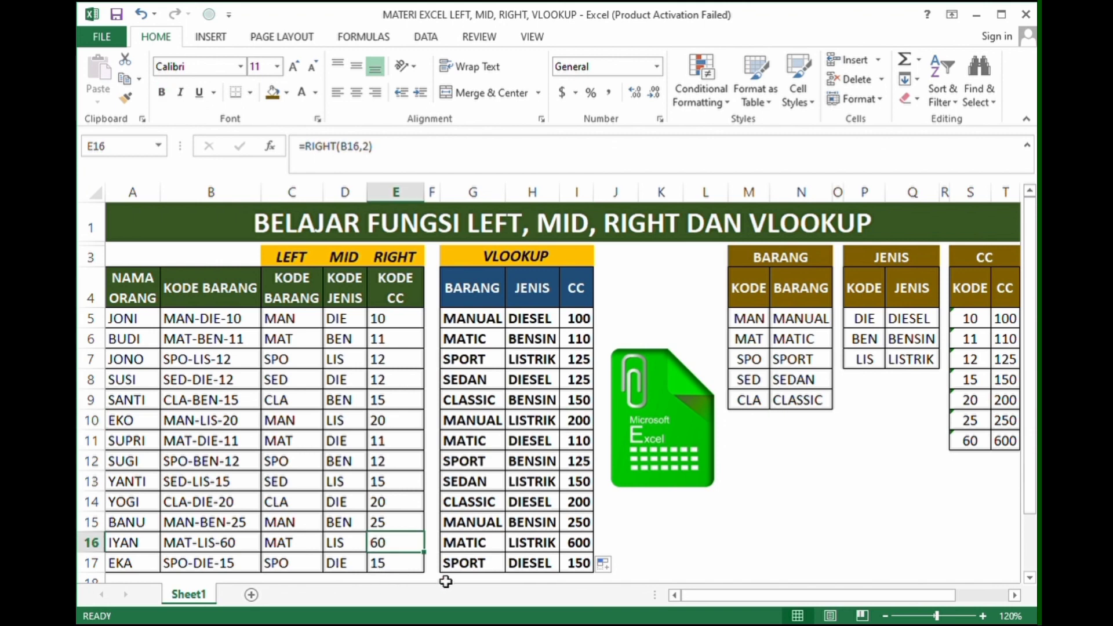
pyautogui.click(577, 543)
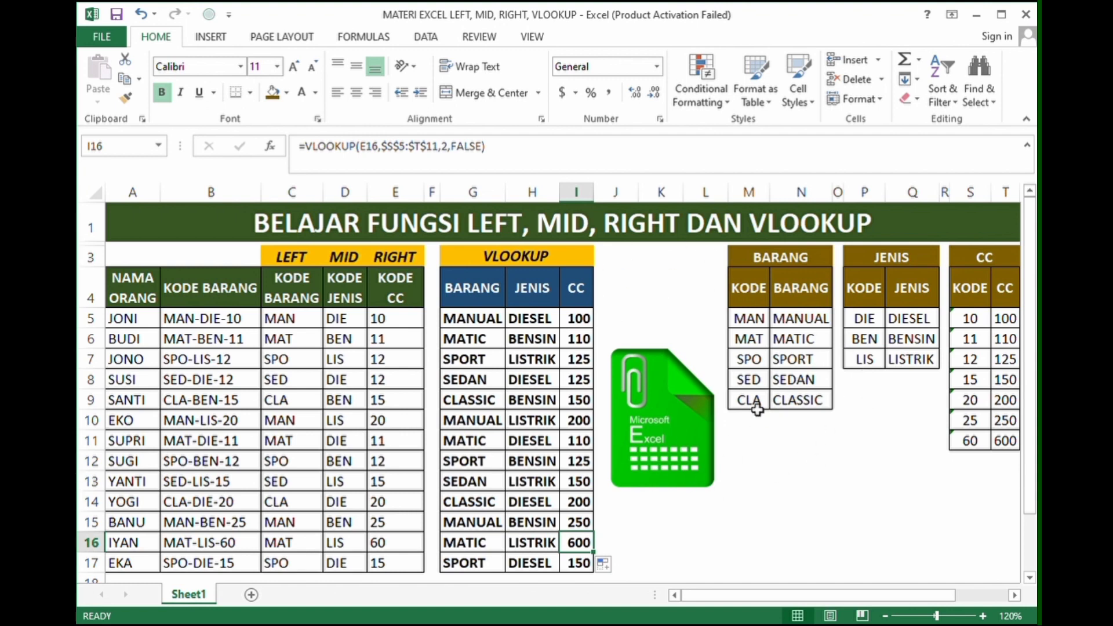
pyautogui.click(650, 265)
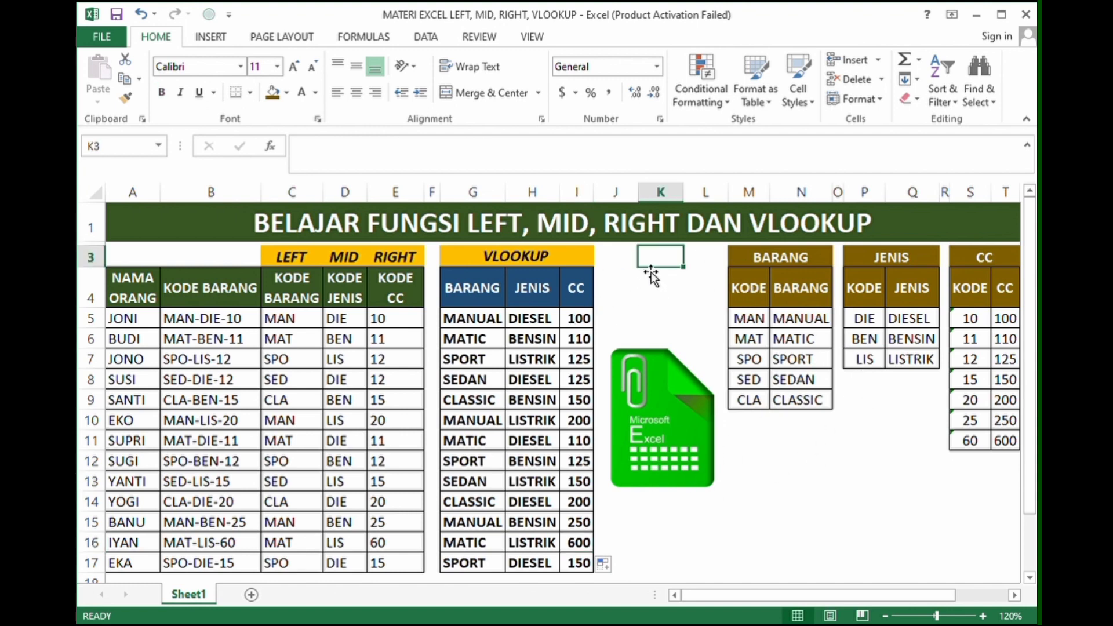
pyautogui.press('Left')
pyautogui.press('Left')
pyautogui.press('Left')
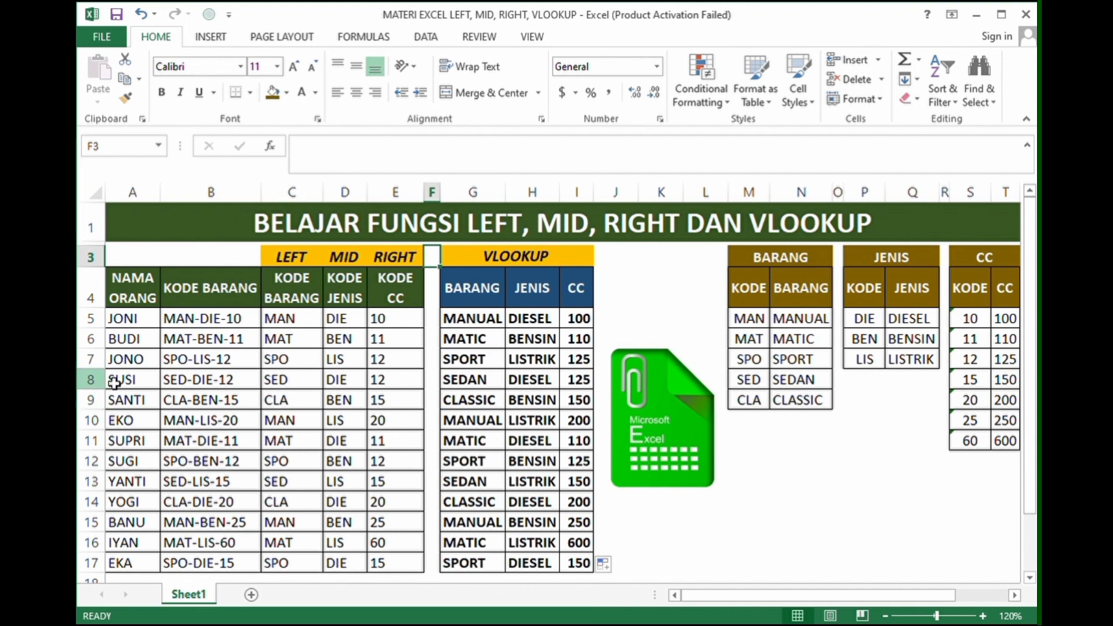
# Step: Review the item codes in rows 7 and 8, the BARANG result in G7 and the BARANG table's KODE header
pyautogui.click(132, 359)
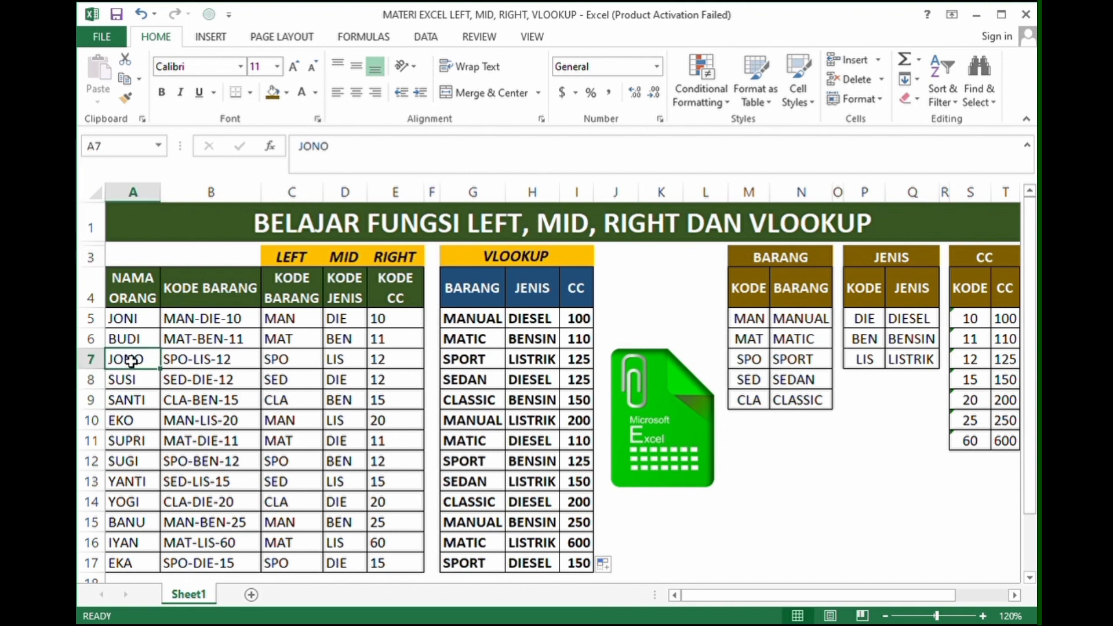
pyautogui.click(460, 365)
pyautogui.click(193, 366)
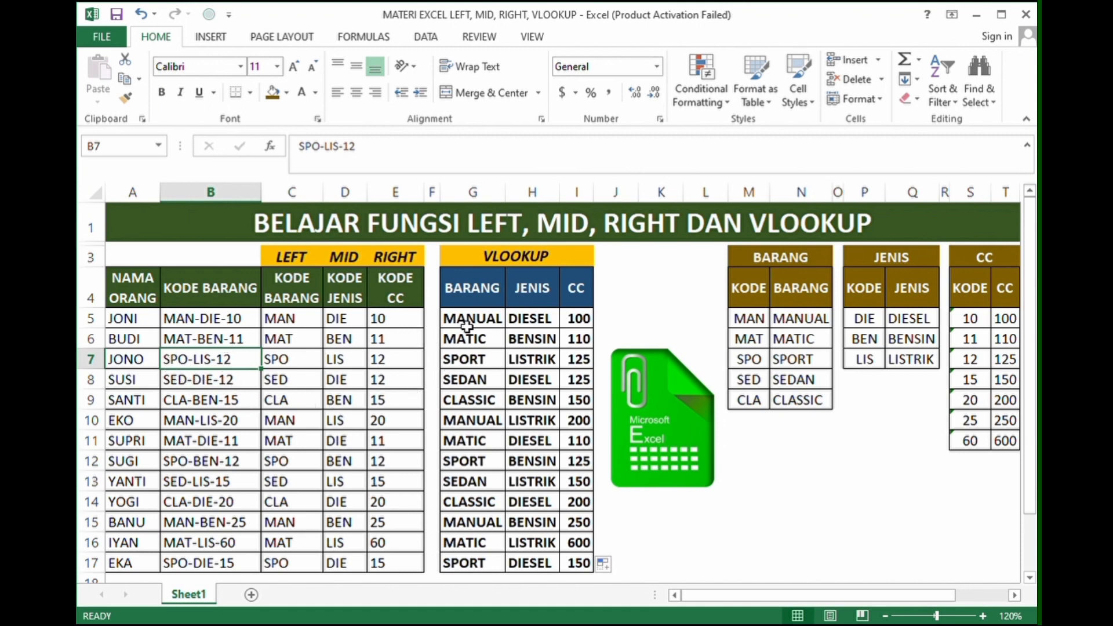
pyautogui.click(226, 385)
pyautogui.click(300, 388)
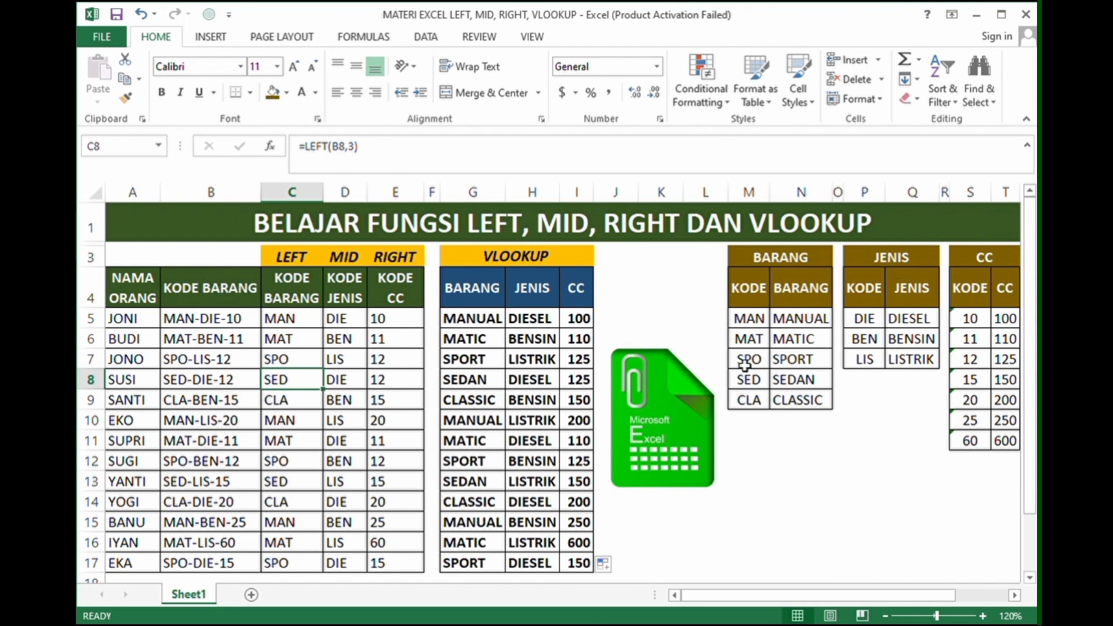
pyautogui.click(761, 293)
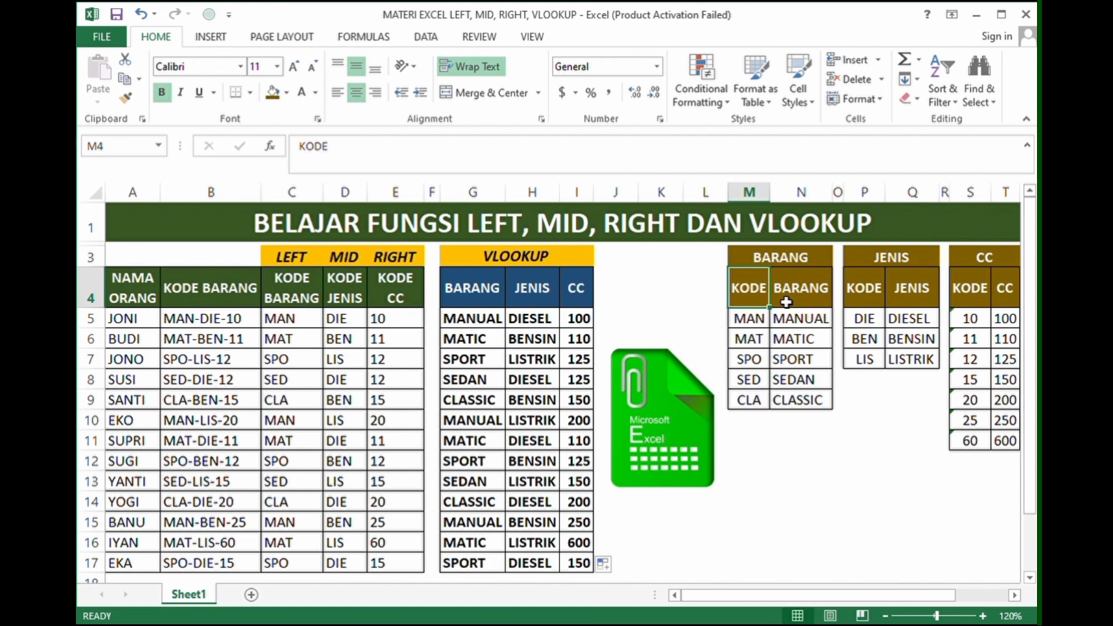
pyautogui.click(651, 319)
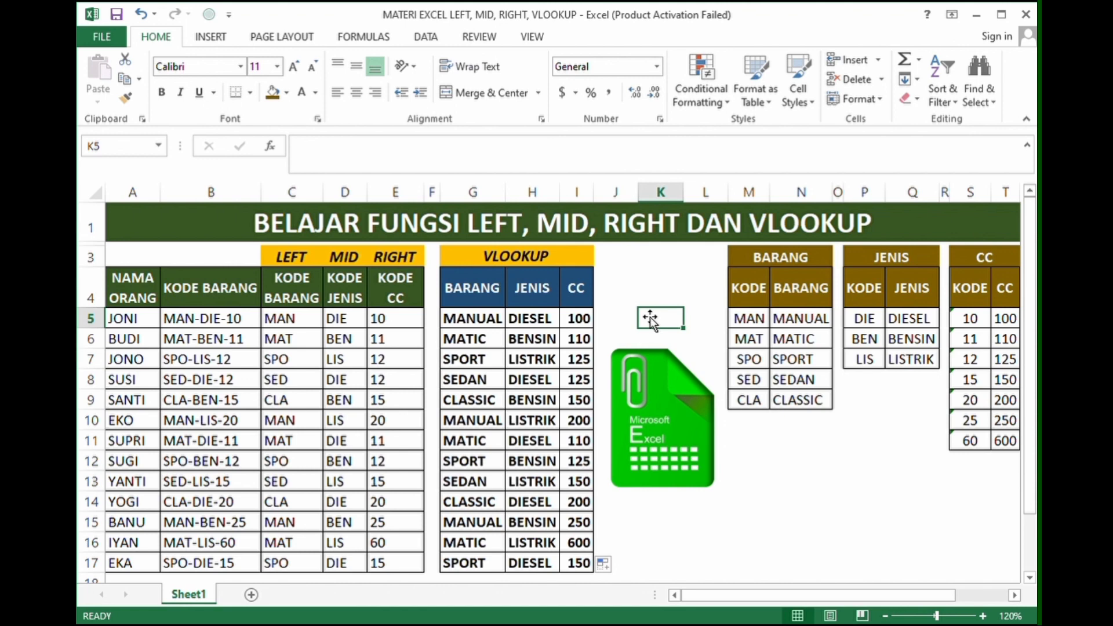
# Step: Review the KODE and BARANG pairs in M5:N9 and the first JENIS code in P5
pyautogui.click(749, 326)
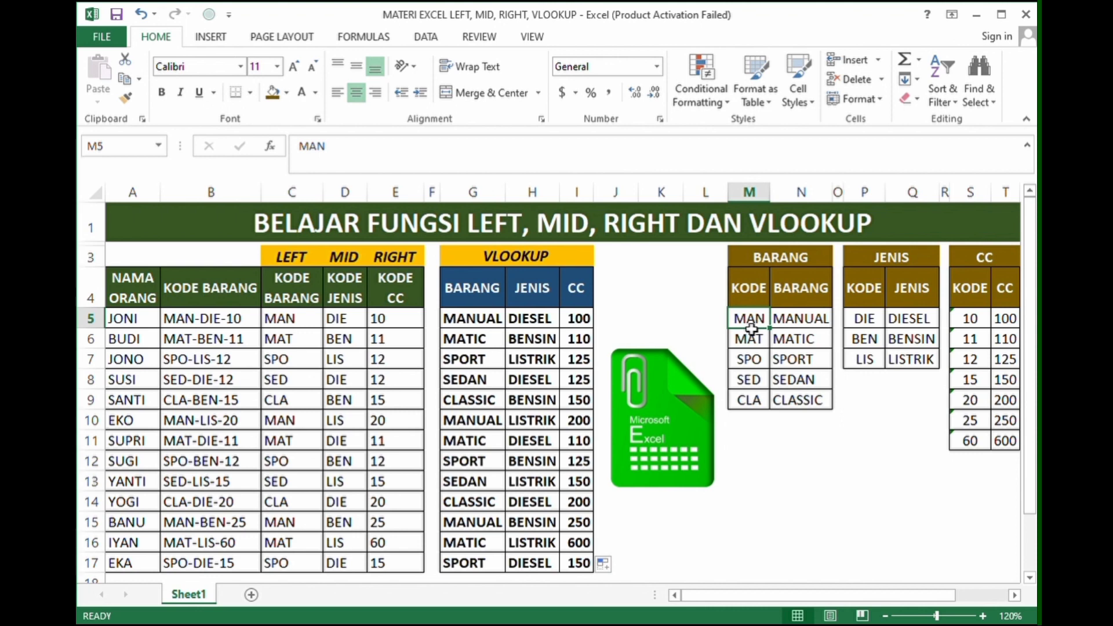
pyautogui.click(805, 329)
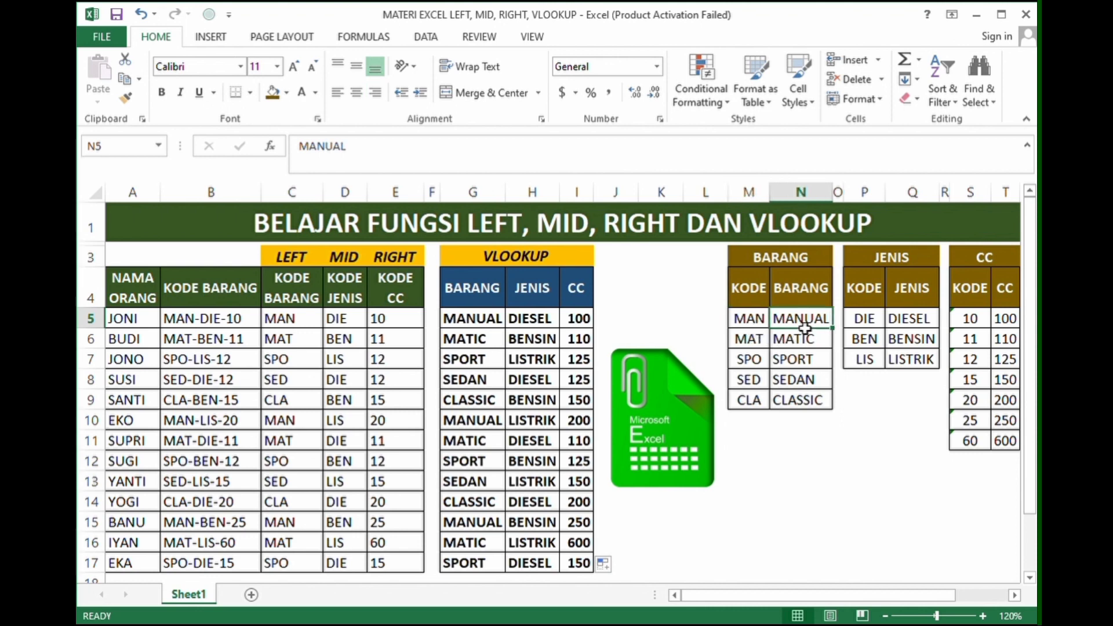
pyautogui.click(799, 341)
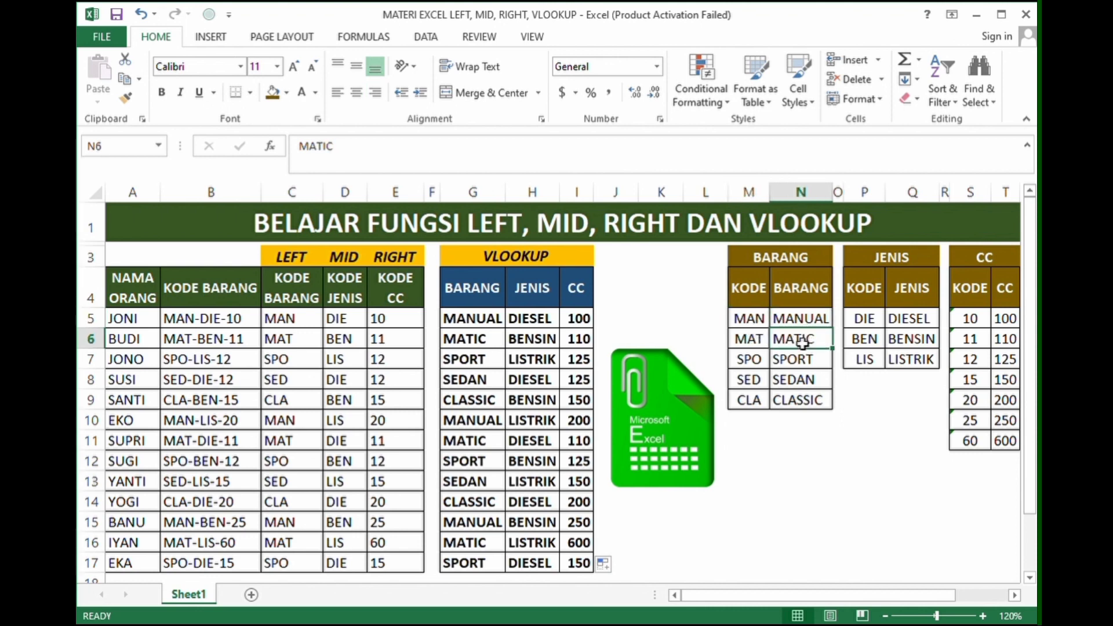
pyautogui.click(754, 343)
pyautogui.click(754, 362)
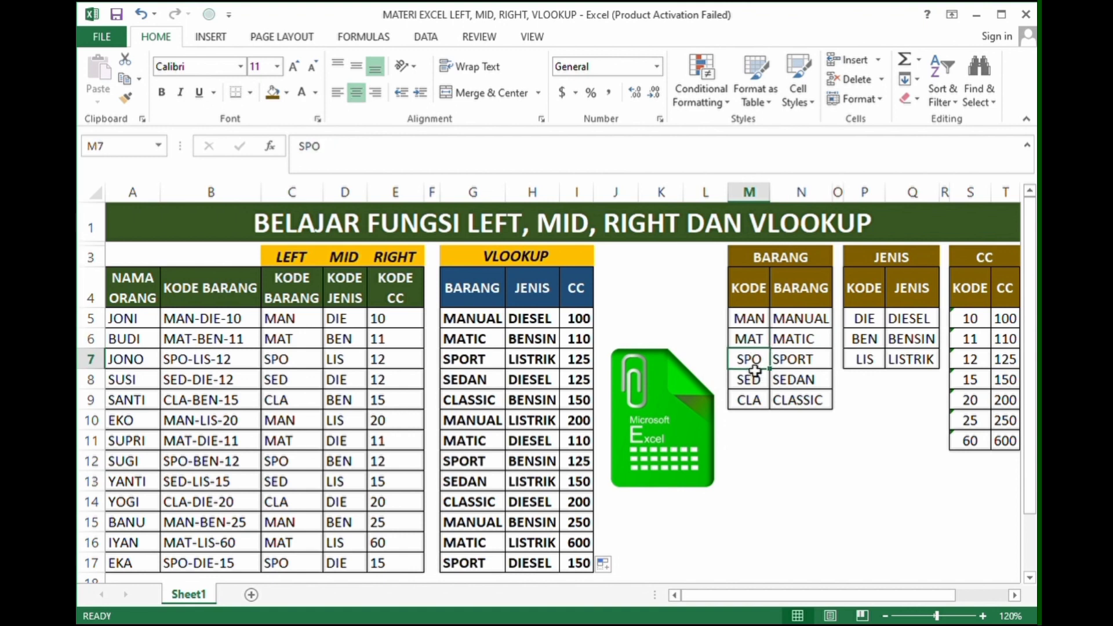
pyautogui.click(796, 367)
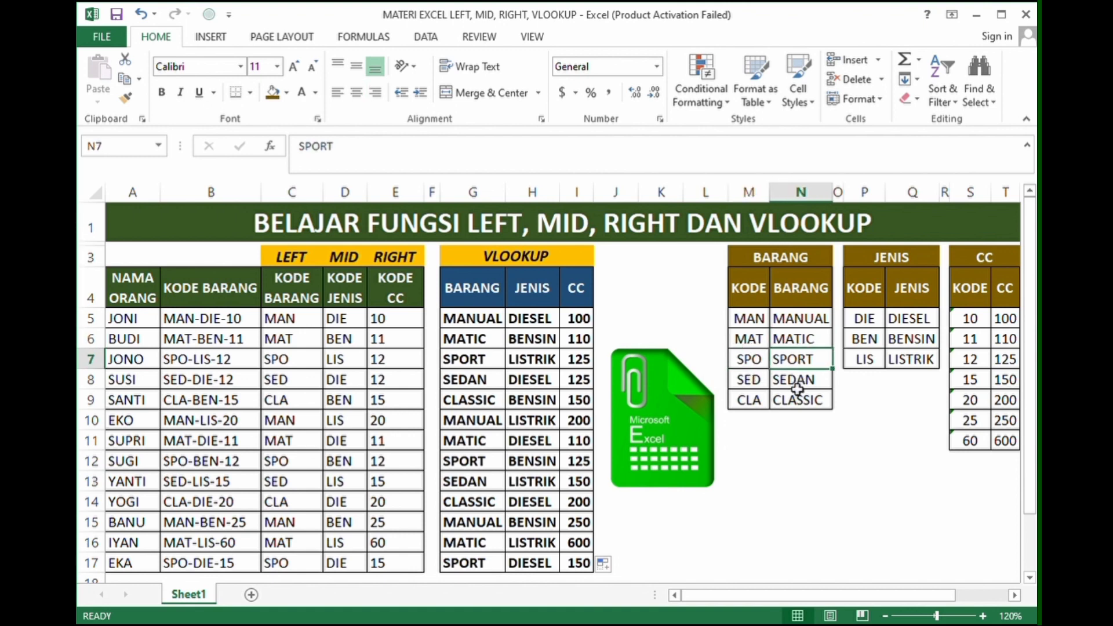
pyautogui.click(798, 386)
pyautogui.click(753, 385)
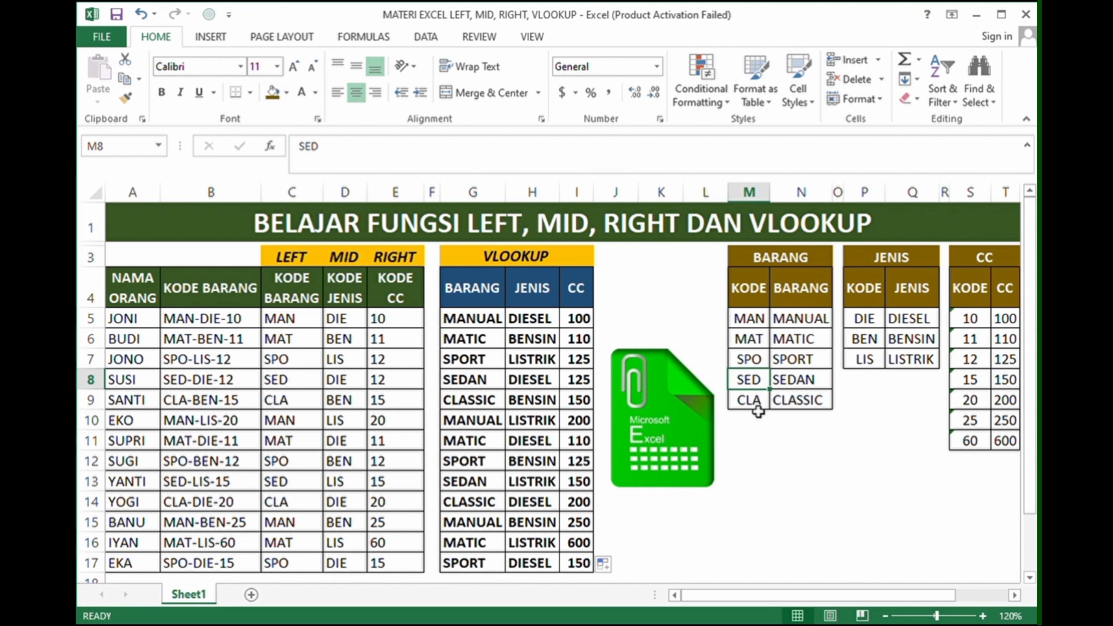
pyautogui.click(756, 400)
pyautogui.click(788, 405)
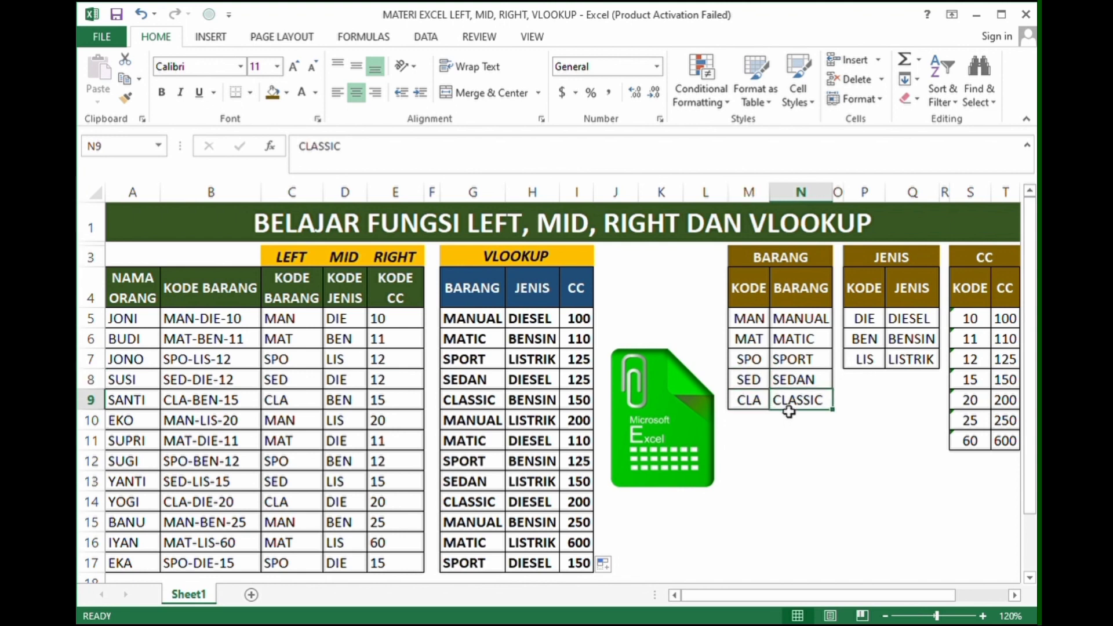
pyautogui.click(862, 323)
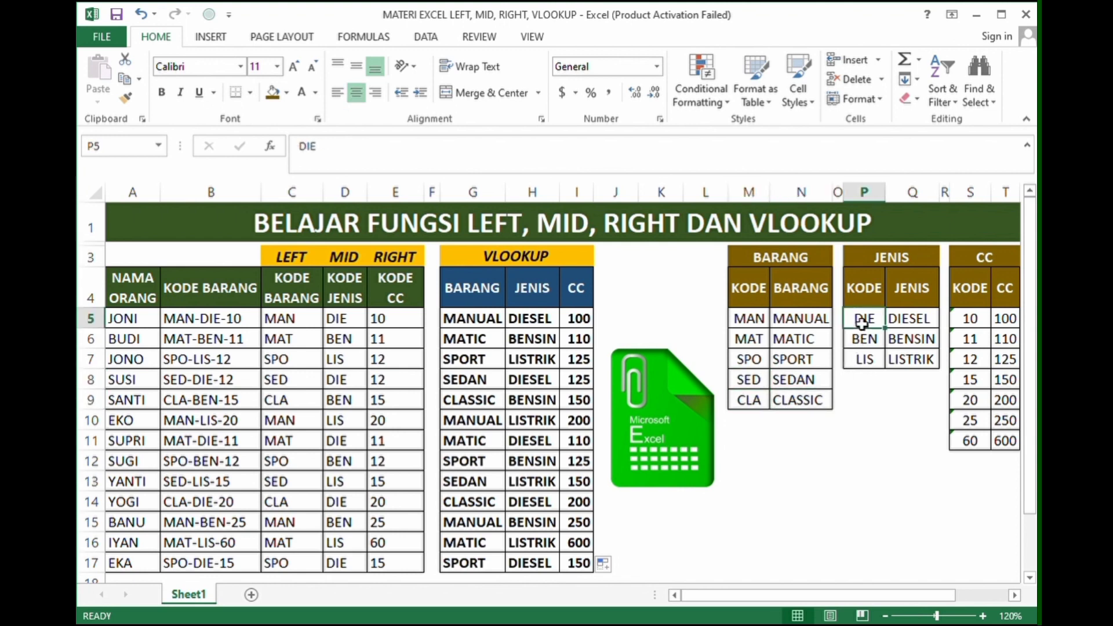
pyautogui.click(655, 321)
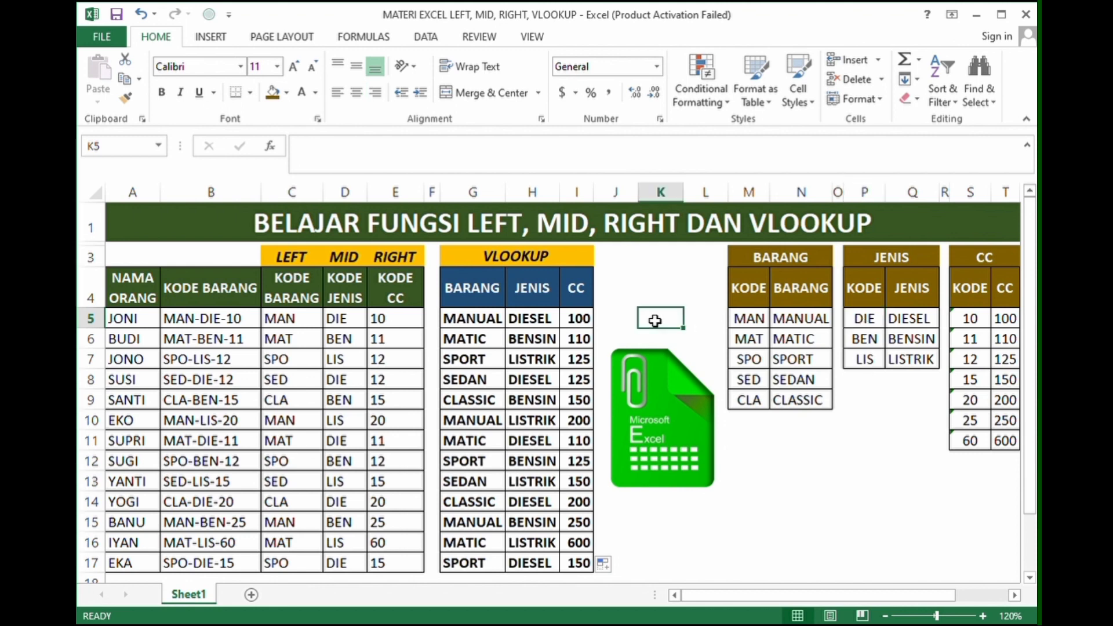